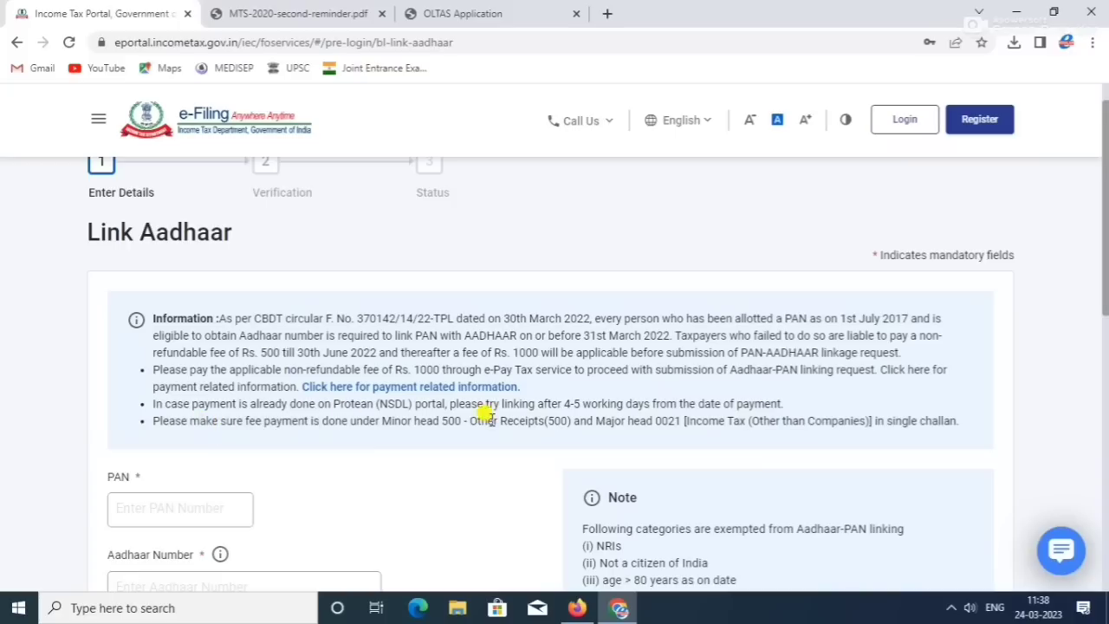
Step: Check Notification No. 37/2017 on Aadhaar-PAN linking exemptions, then return to the Link Aadhaar page
scroll(520, 364, "down", 3)
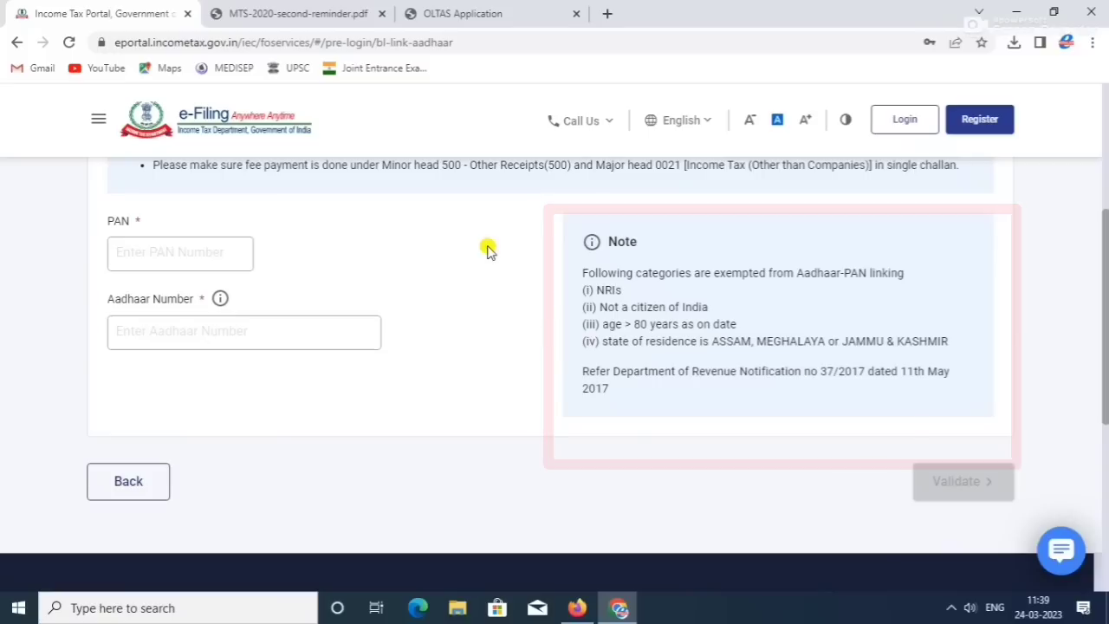
left_click(337, 26)
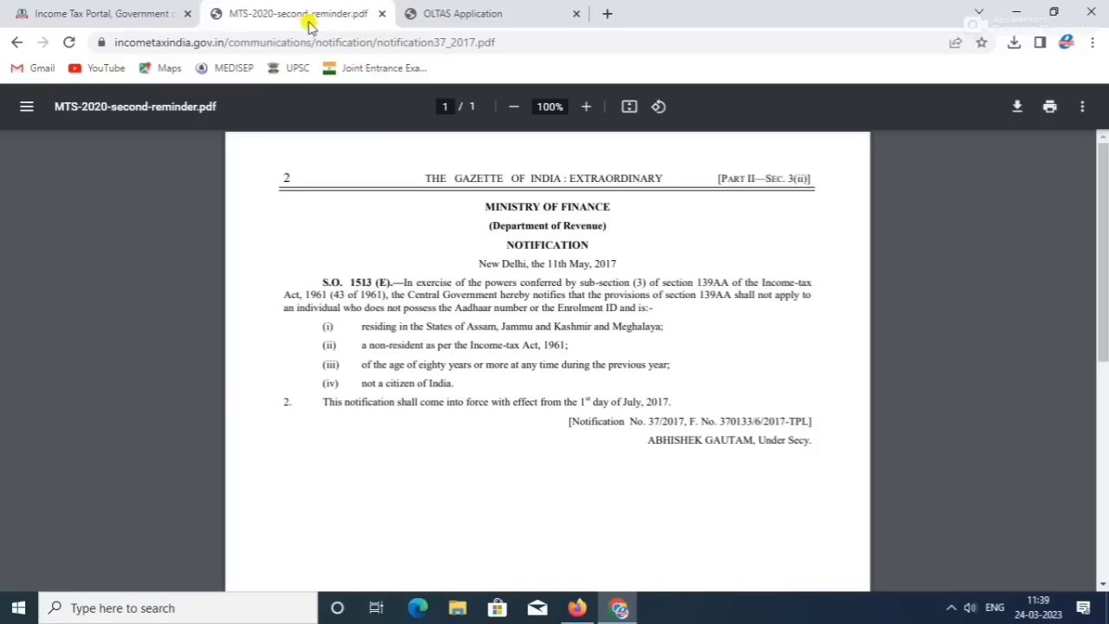
left_click(153, 10)
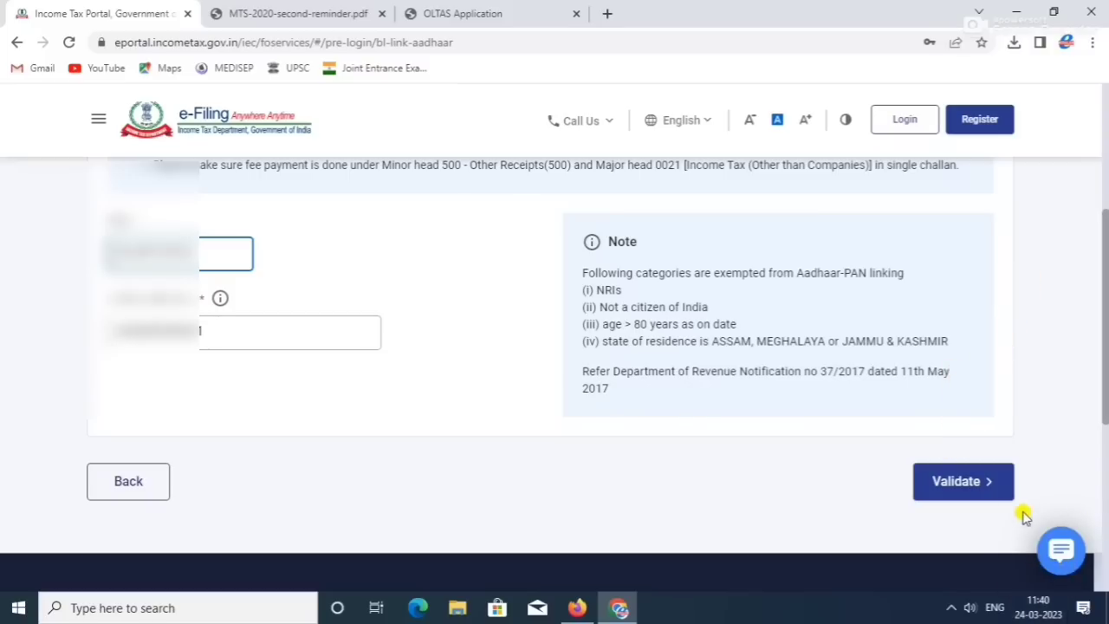
Step: Validate the PAN and Aadhaar details and continue to pay the fee through e-Pay Tax
left_click(988, 490)
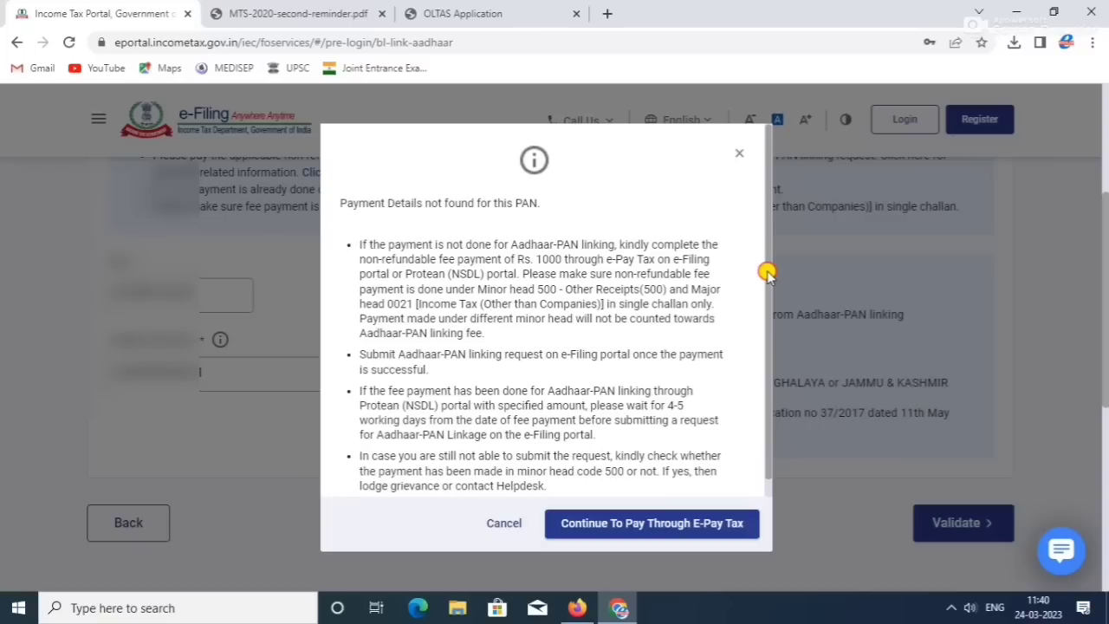
left_click_drag(768, 273, 767, 296)
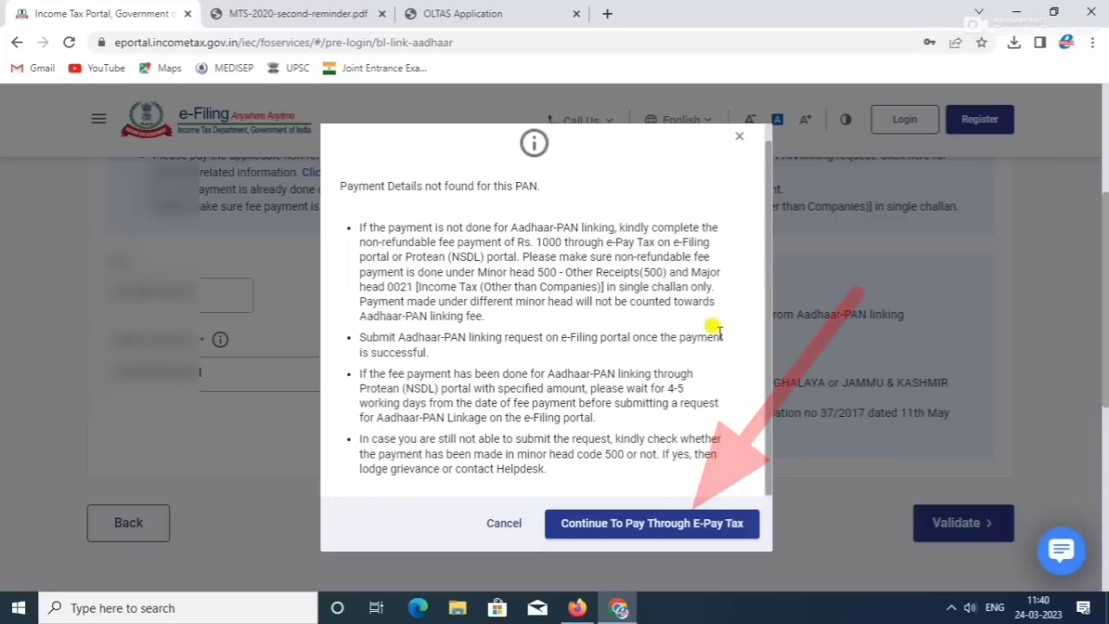
left_click(582, 523)
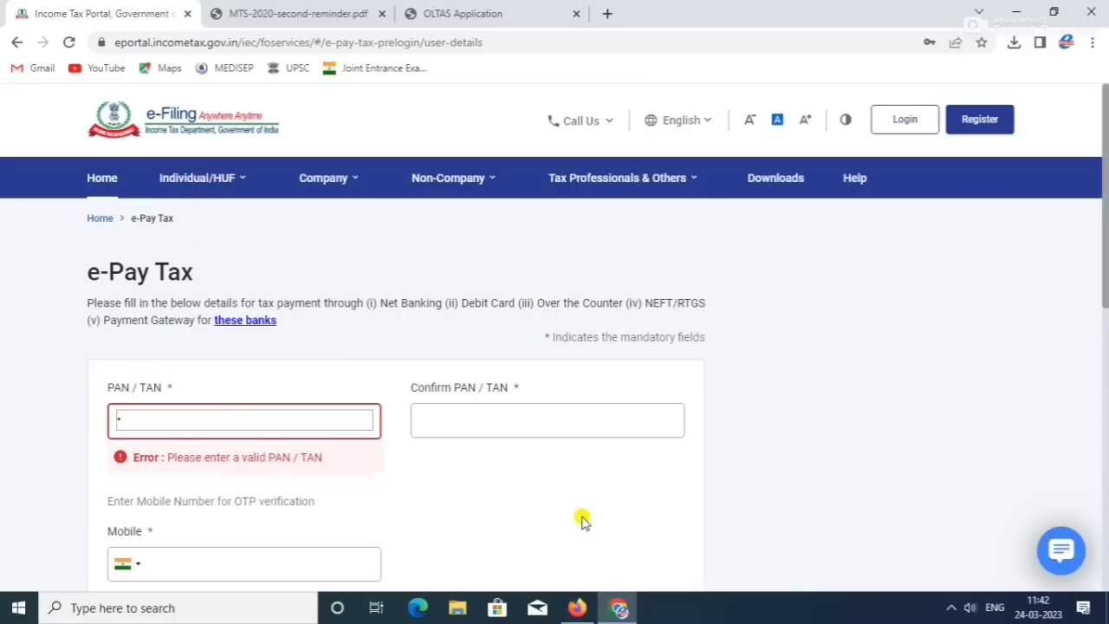
scroll(583, 520, "down", 1)
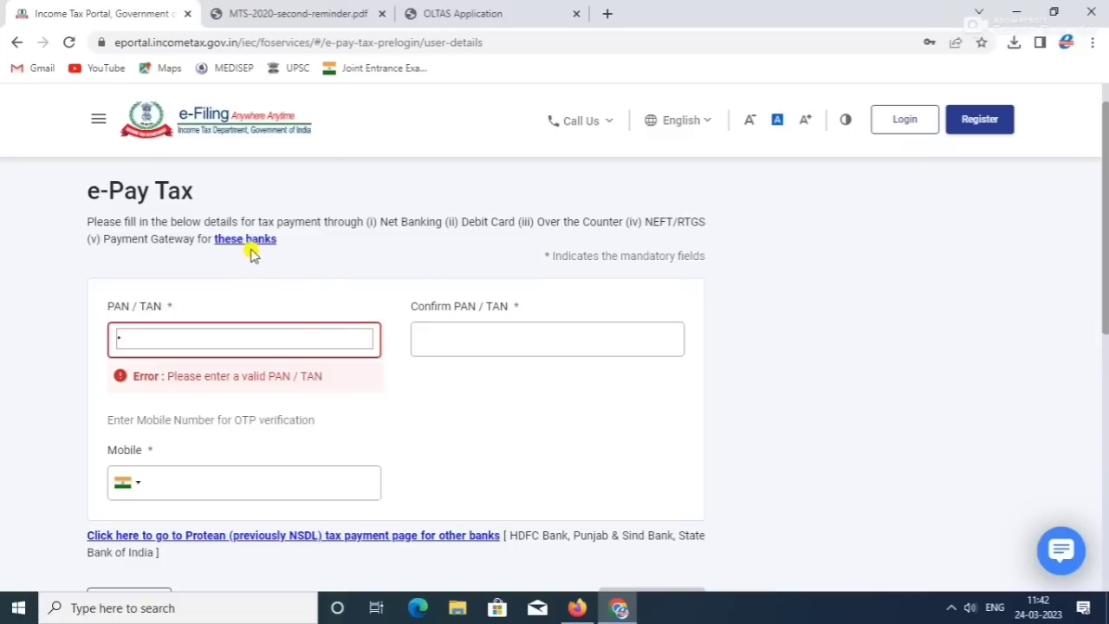
mouse_move(253, 251)
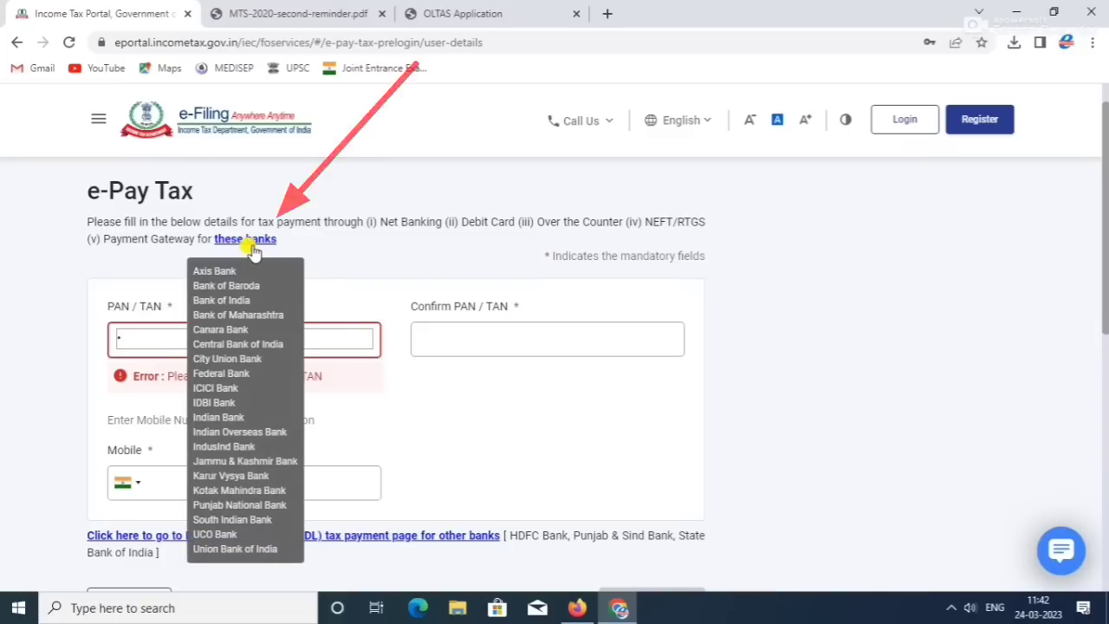
left_click(249, 242)
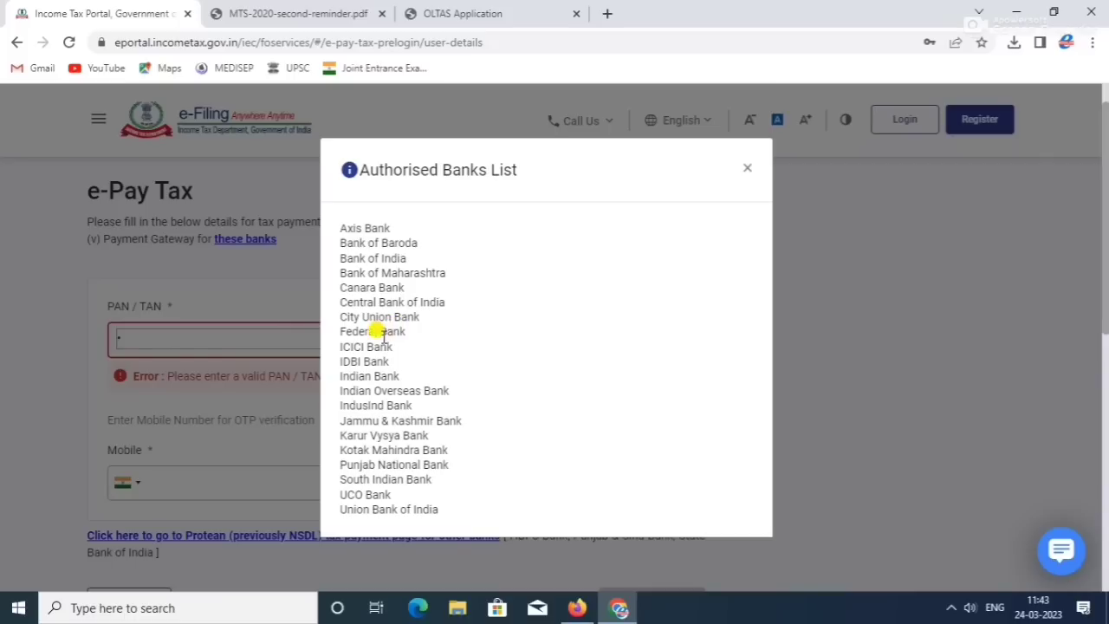
left_click(277, 231)
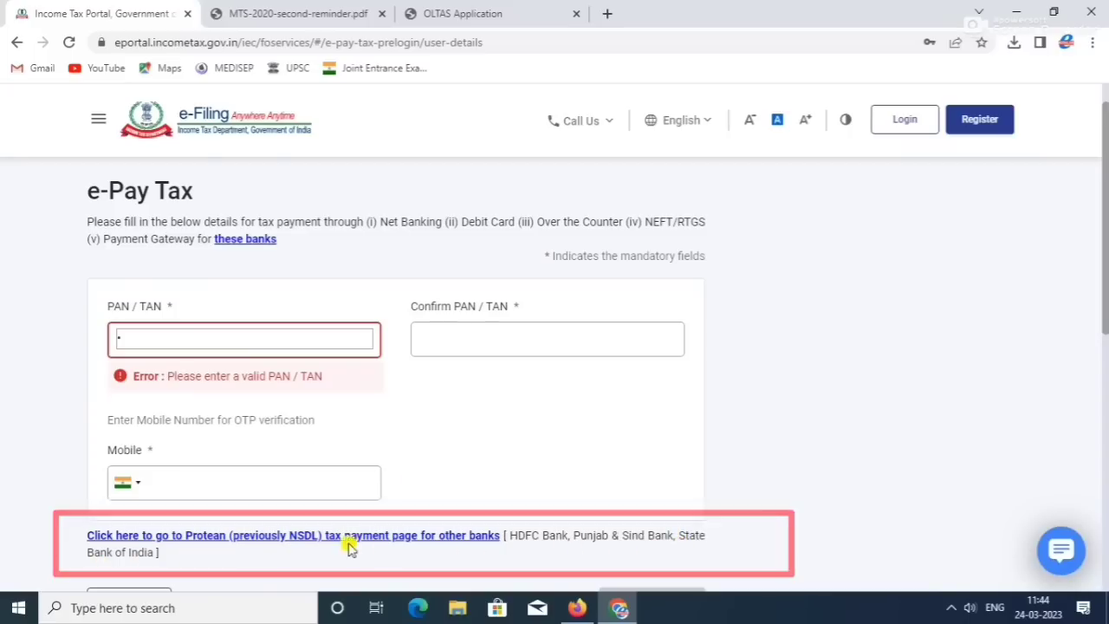
Step: Go to the Protean (previously NSDL) tax payment page for other banks
right_click(253, 536)
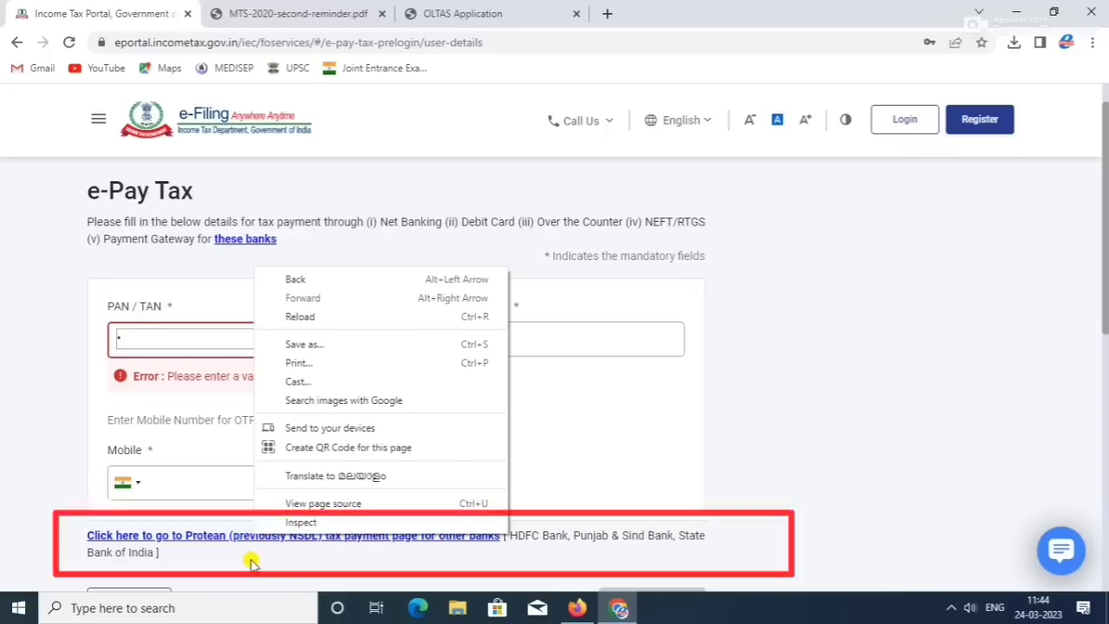
left_click(249, 561)
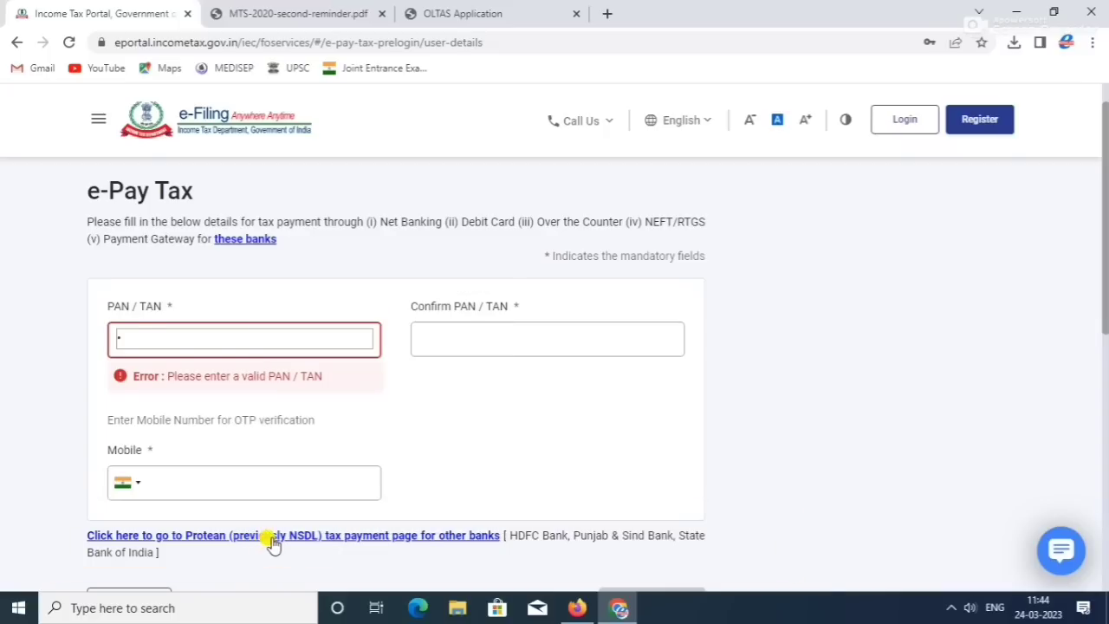
left_click(274, 537)
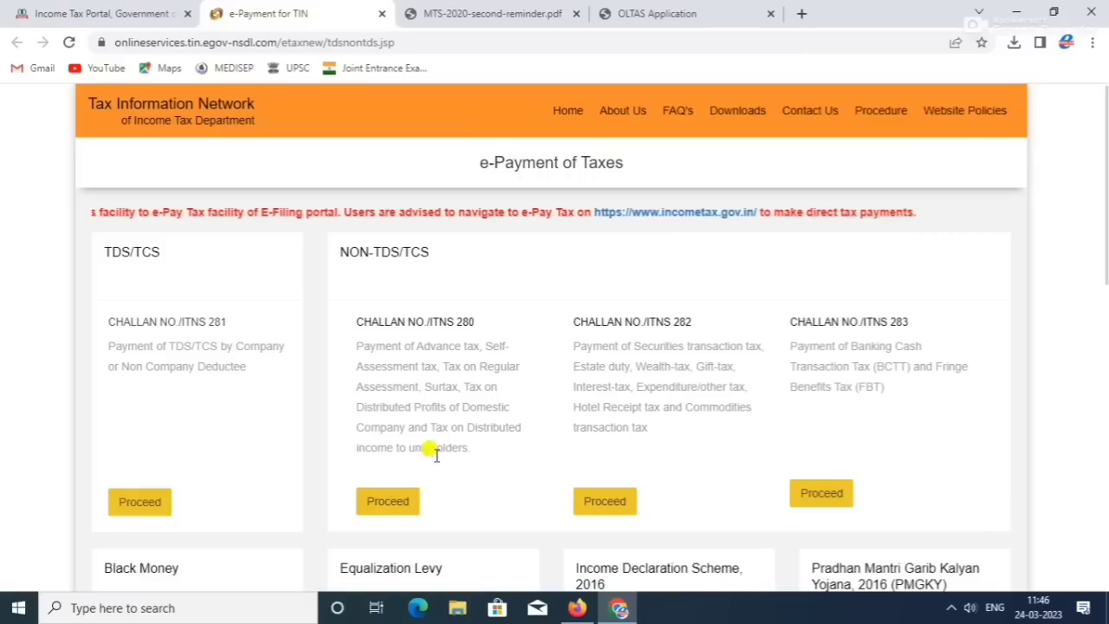
Step: Start Challan ITNS 280 with (0021) Income Tax (Other than Companies) and (500) Other Receipts
left_click(399, 509)
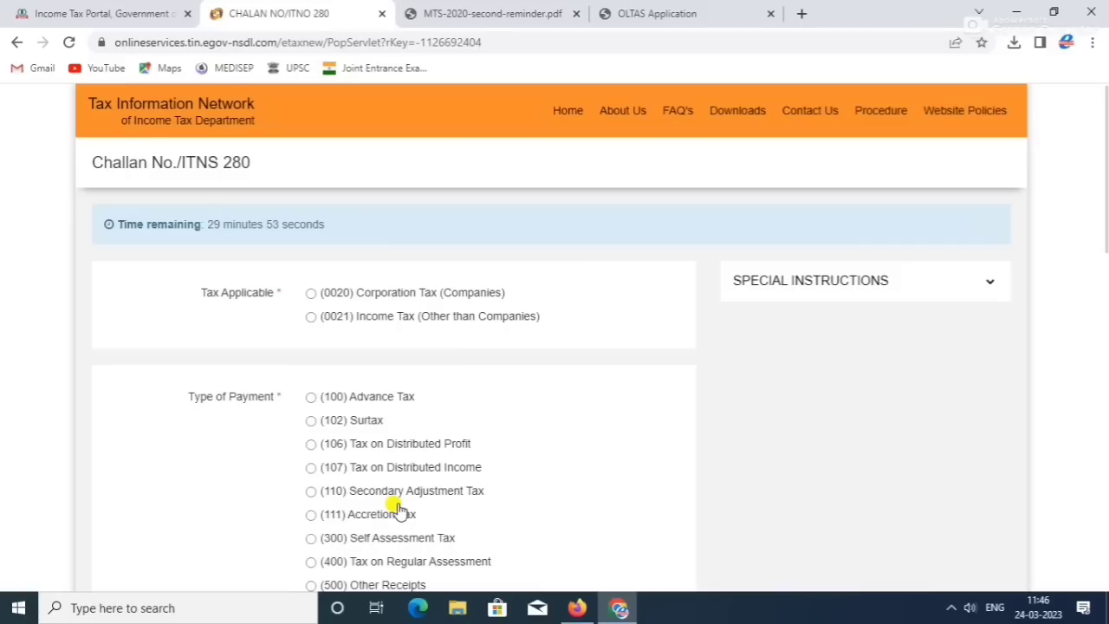
left_click(986, 284)
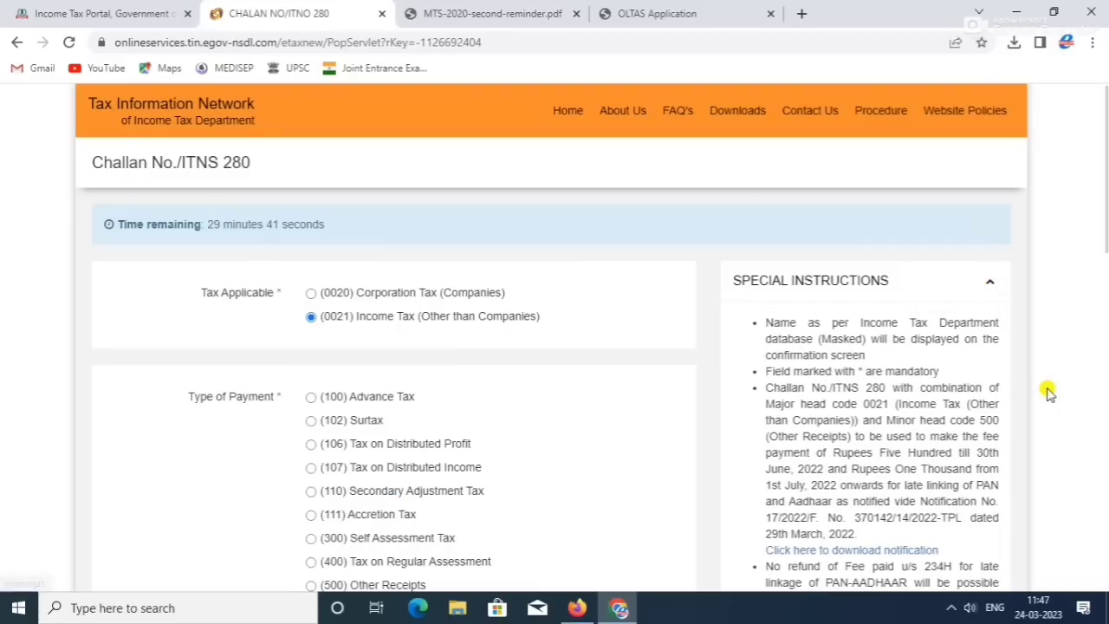
scroll(1056, 388, "down", 2)
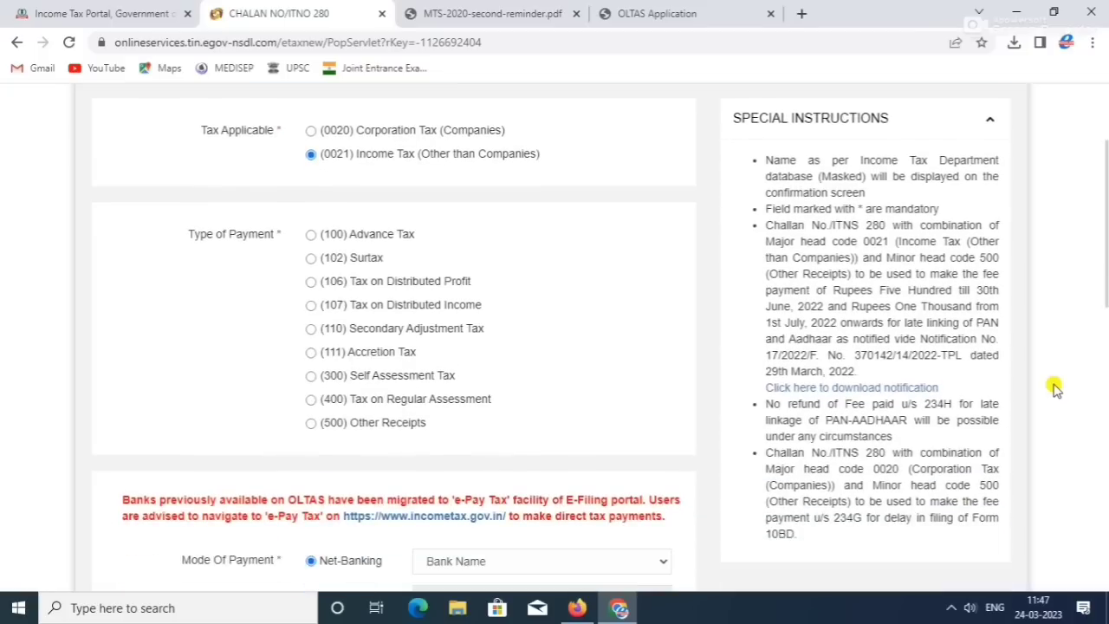
scroll(1056, 388, "up", 1)
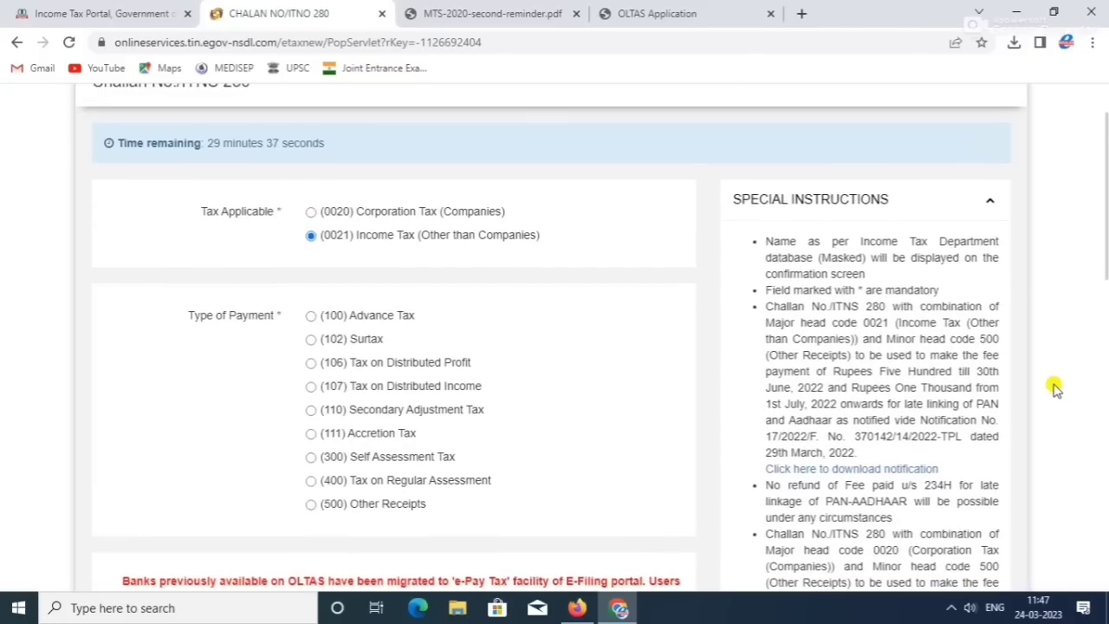
scroll(1056, 389, "down", 1)
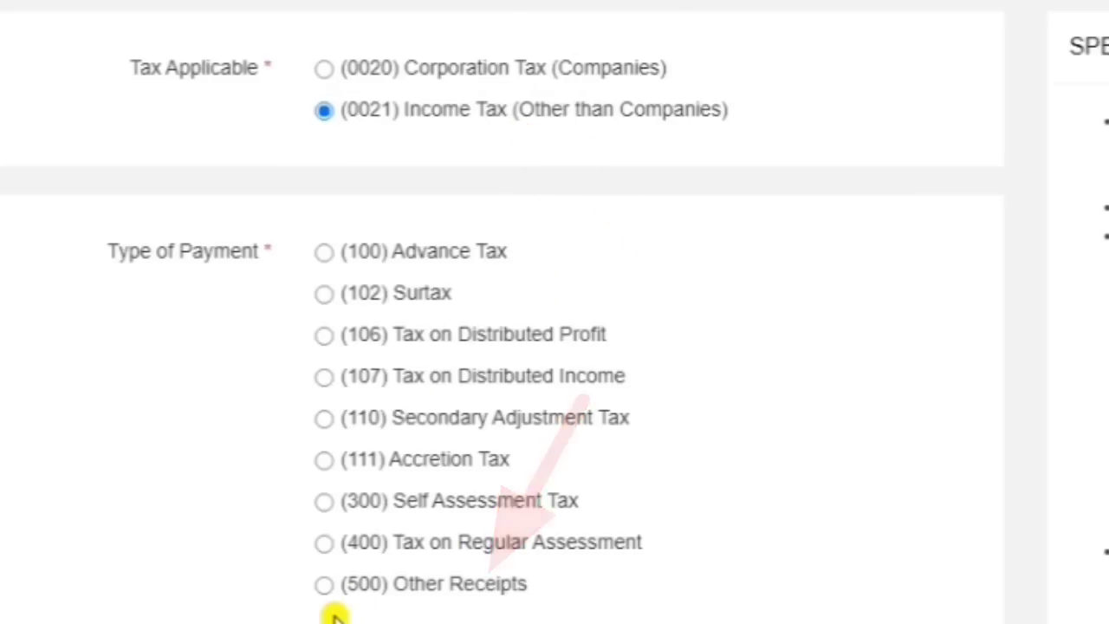
left_click(325, 585)
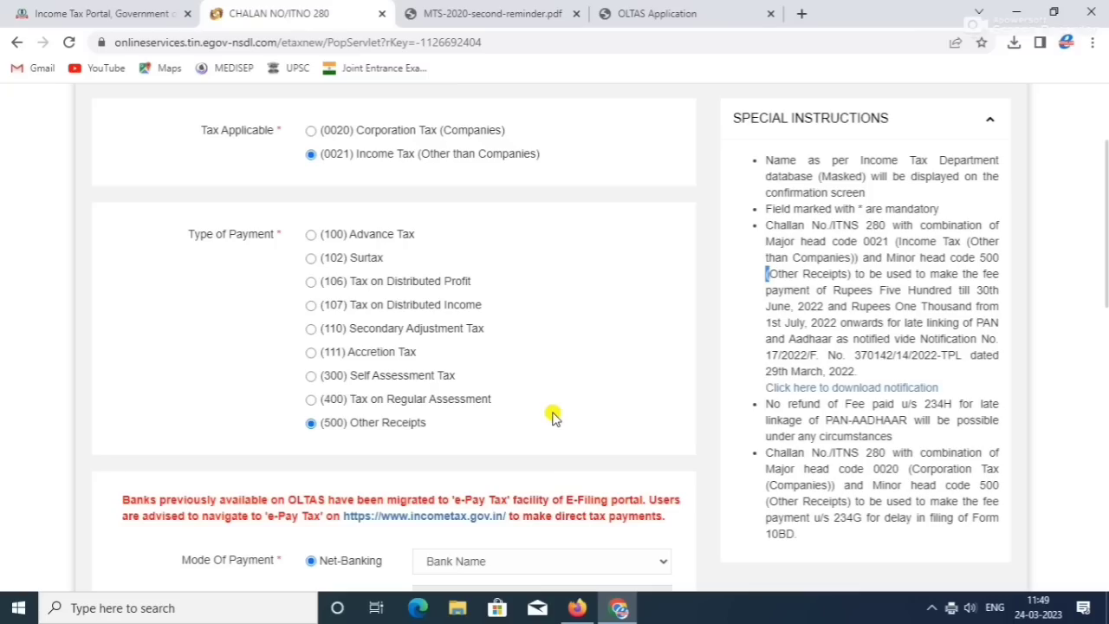
Step: Choose Debit Card with State Bank of India as the payment mode and acknowledge the alert
scroll(553, 418, "down", 4)
left_click(587, 237)
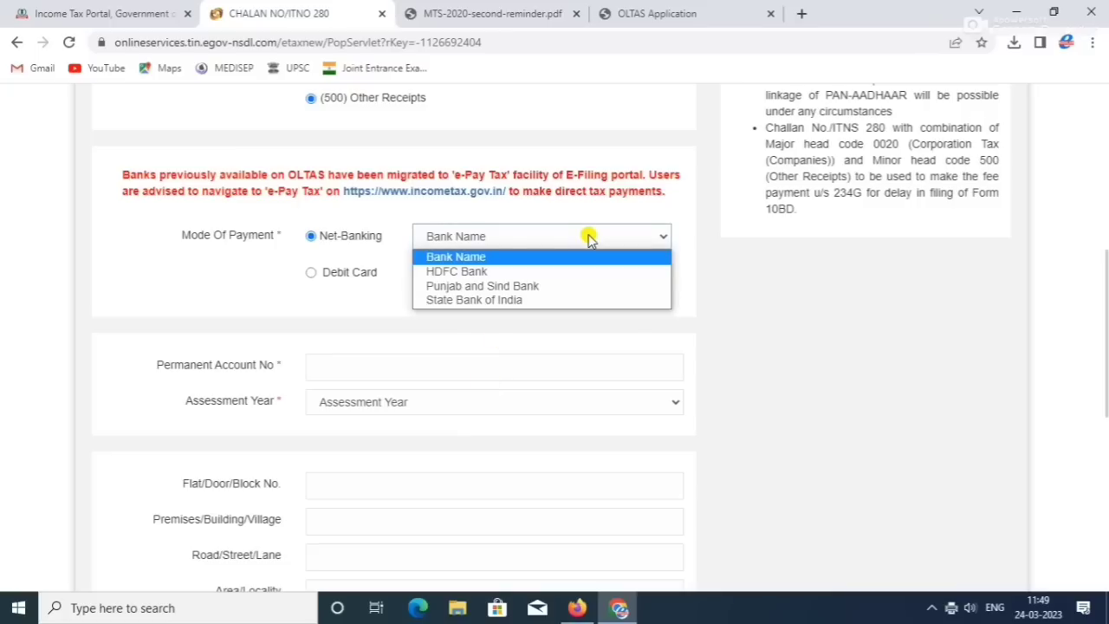
left_click(529, 301)
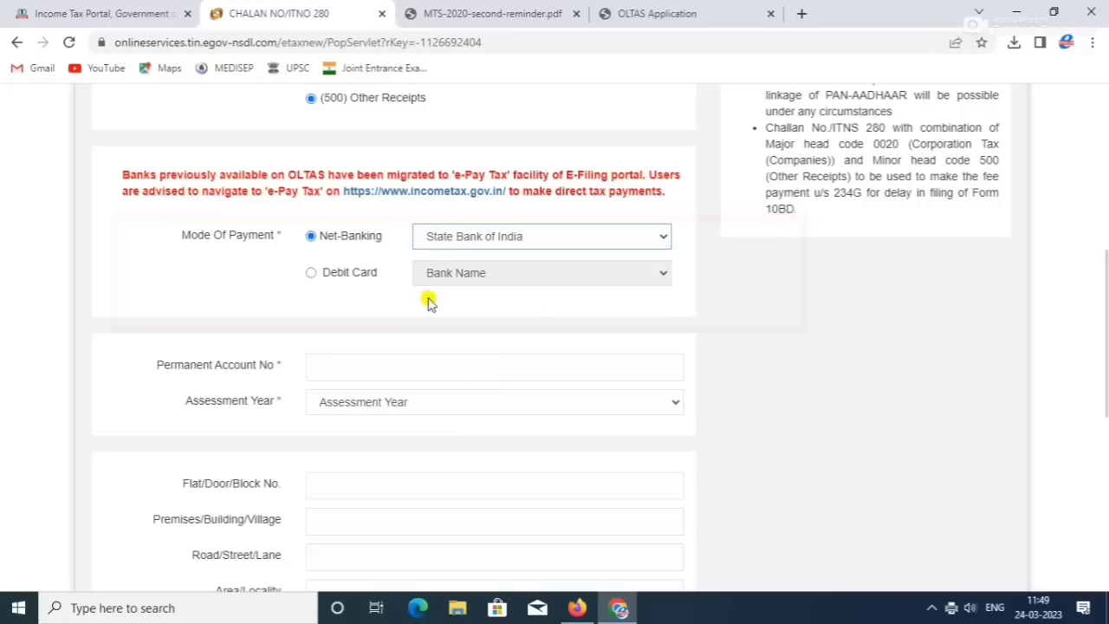
left_click(312, 276)
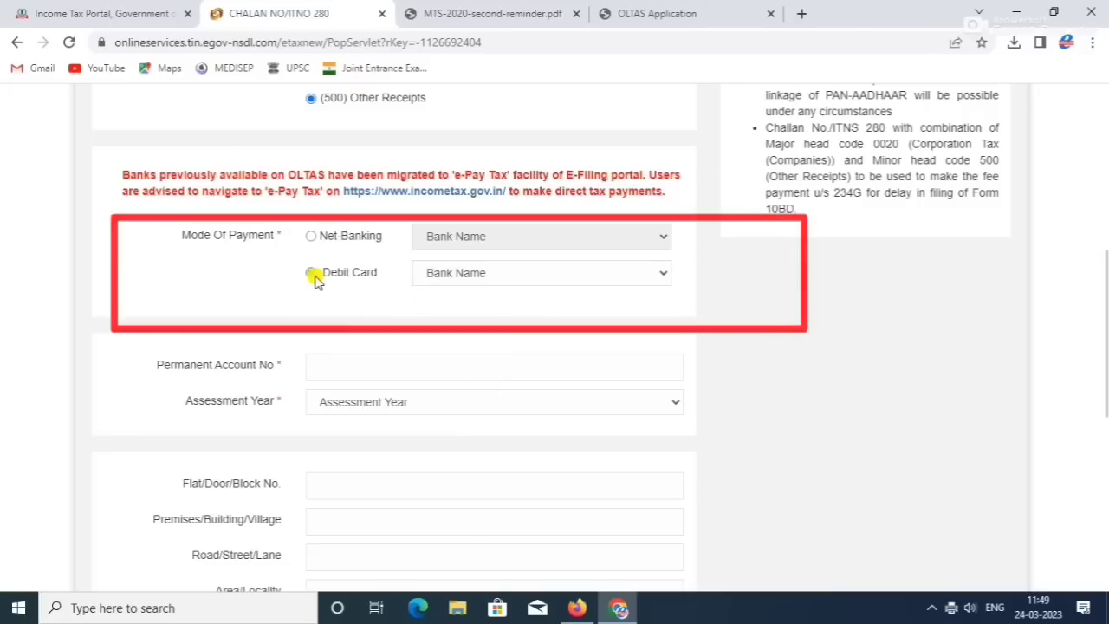
left_click(471, 279)
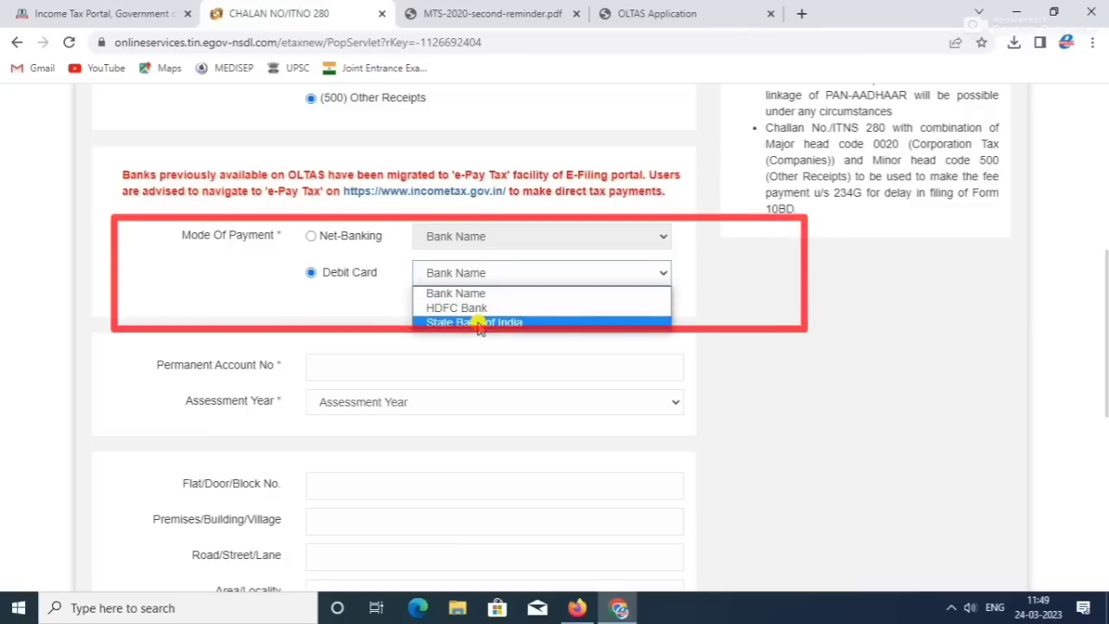
left_click(359, 304)
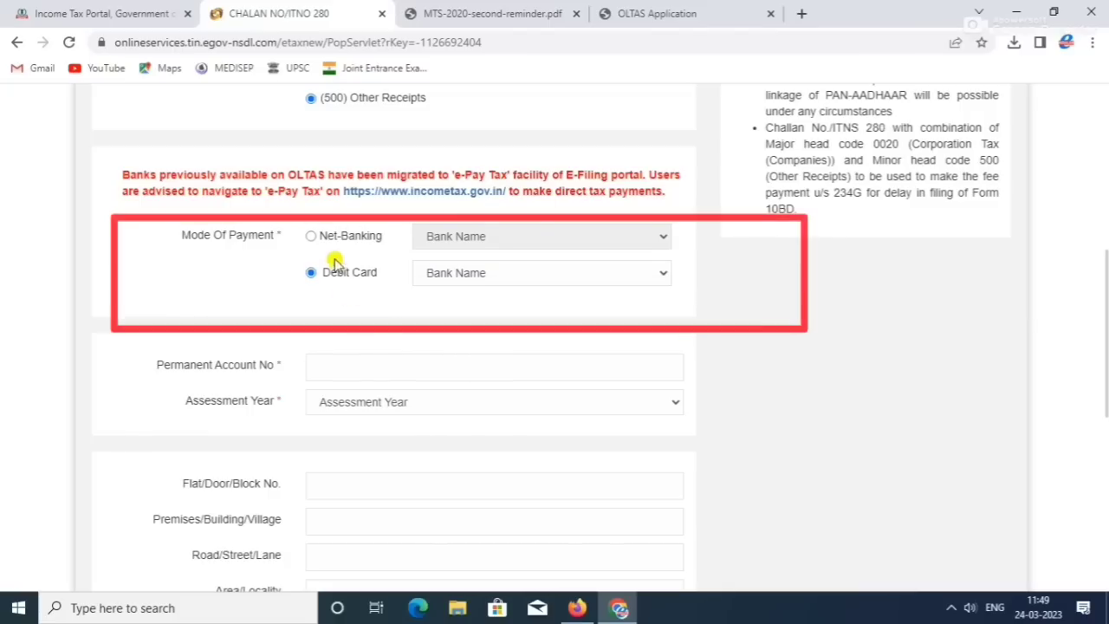
left_click(478, 279)
left_click(473, 320)
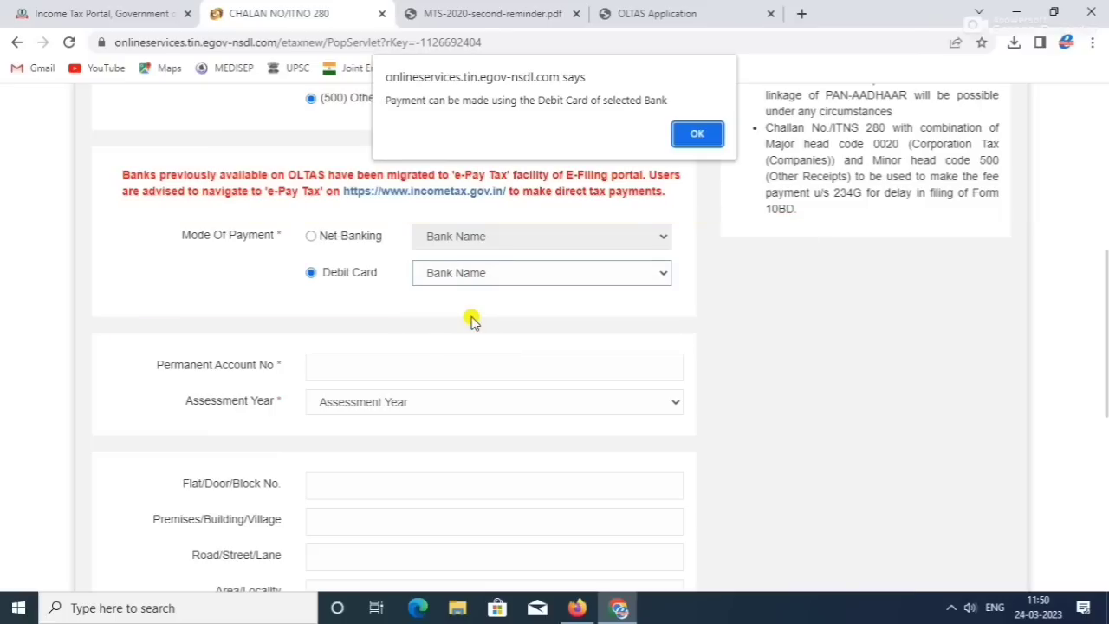
left_click(696, 144)
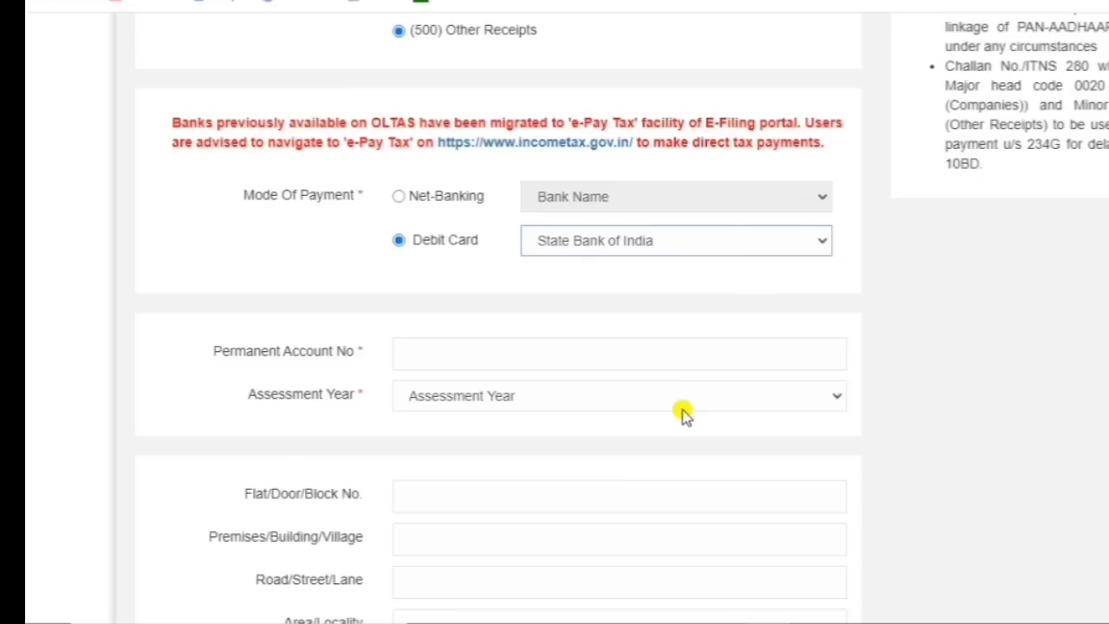
Step: Set assessment year 2023-24 and state KERALA, then start entering the captcha
left_click(684, 409)
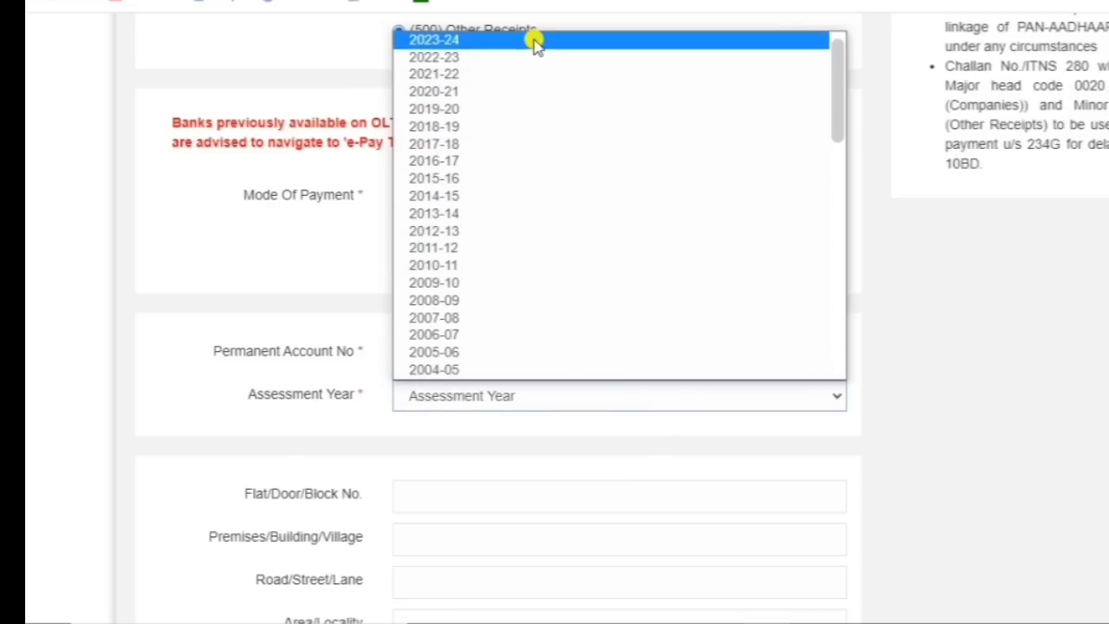
left_click_drag(841, 94, 841, 78)
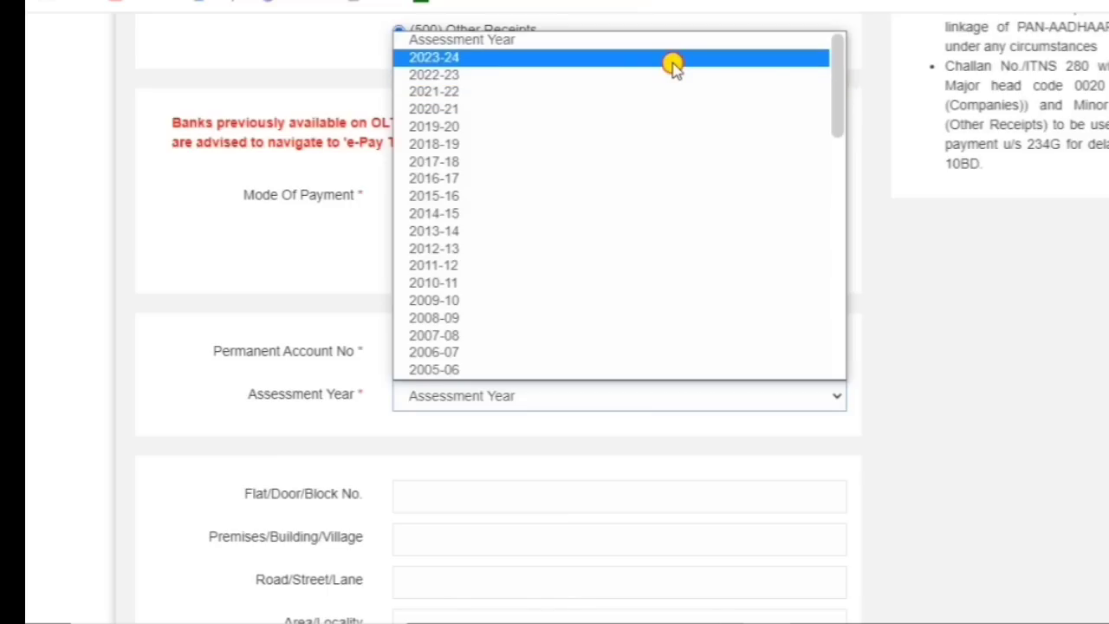
left_click(673, 58)
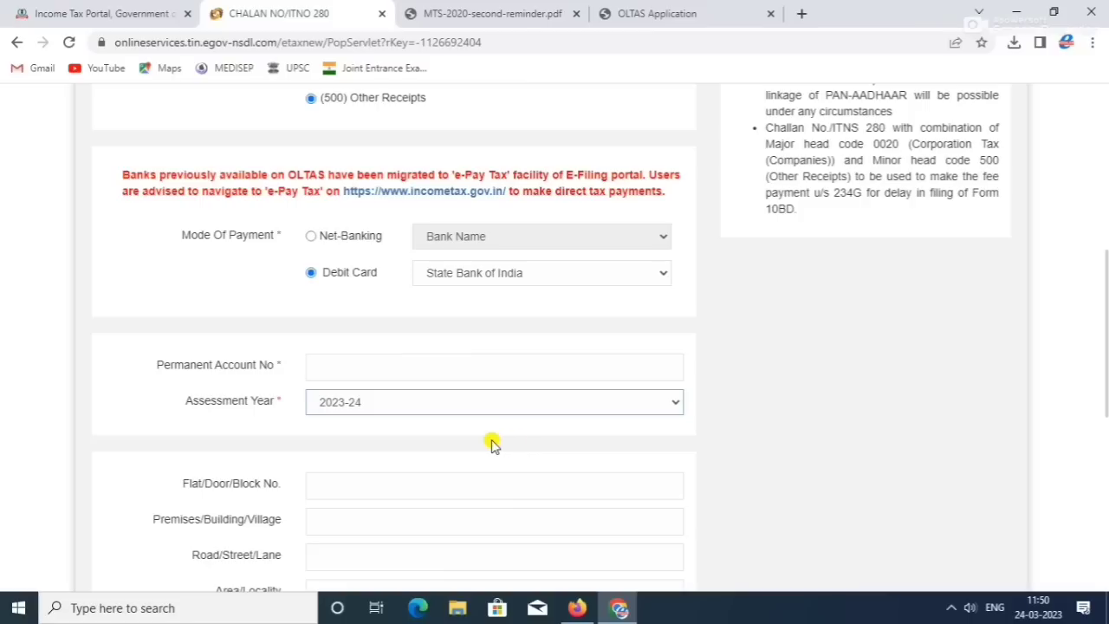
scroll(492, 444, "down", 3)
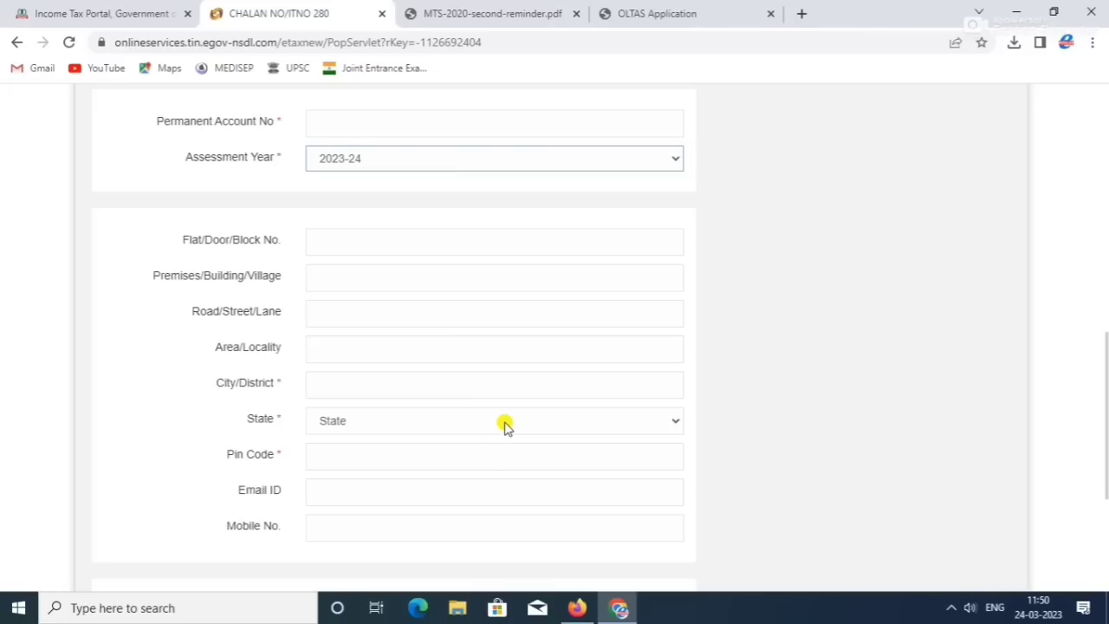
left_click(505, 422)
left_click(472, 340)
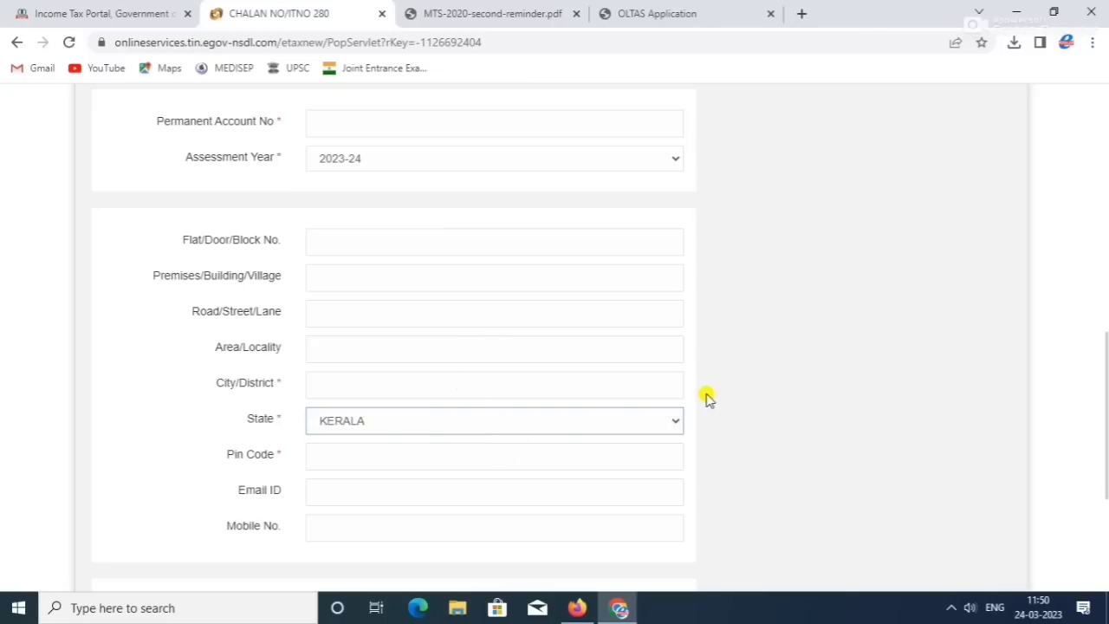
scroll(708, 398, "down", 2)
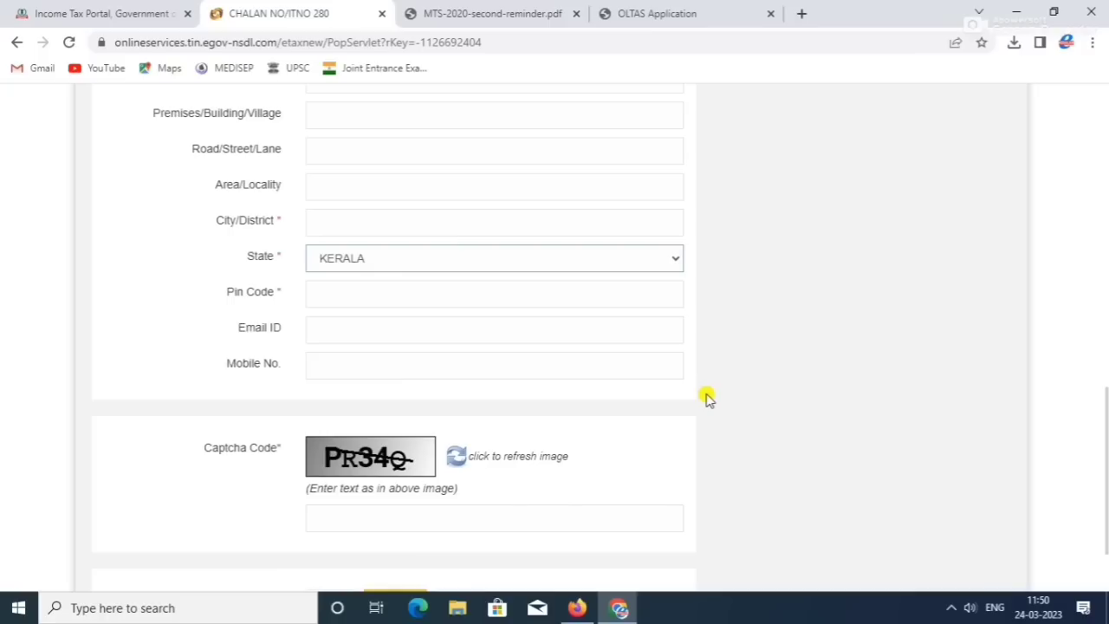
scroll(658, 407, "down", 2)
left_click(374, 412)
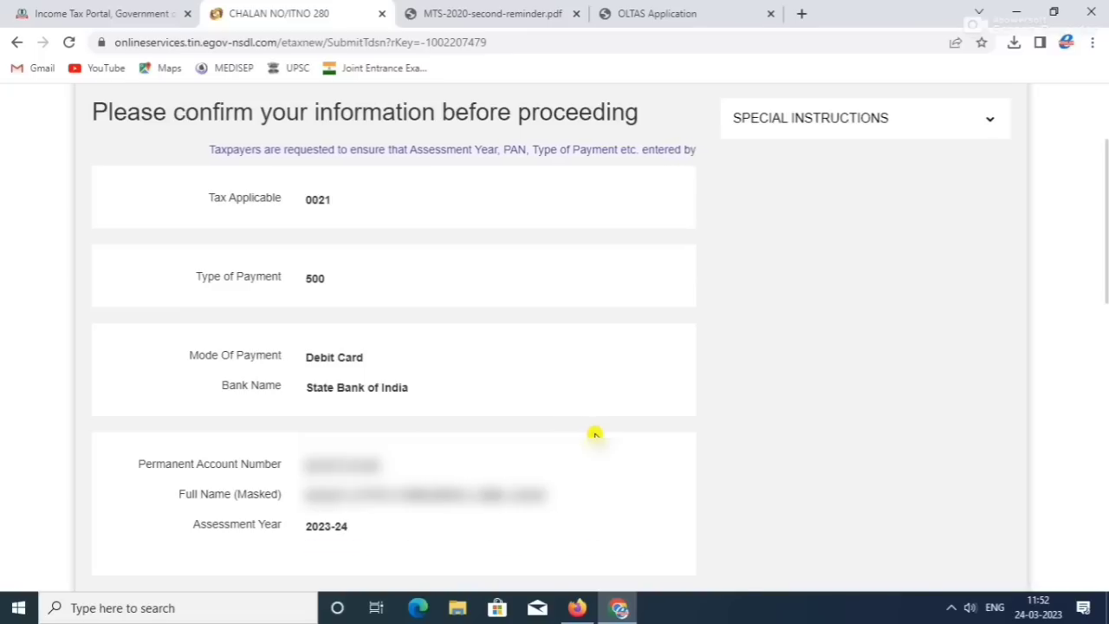
Step: Tick the 'I agree' consent box and submit the challan to the bank
scroll(596, 434, "up", 1)
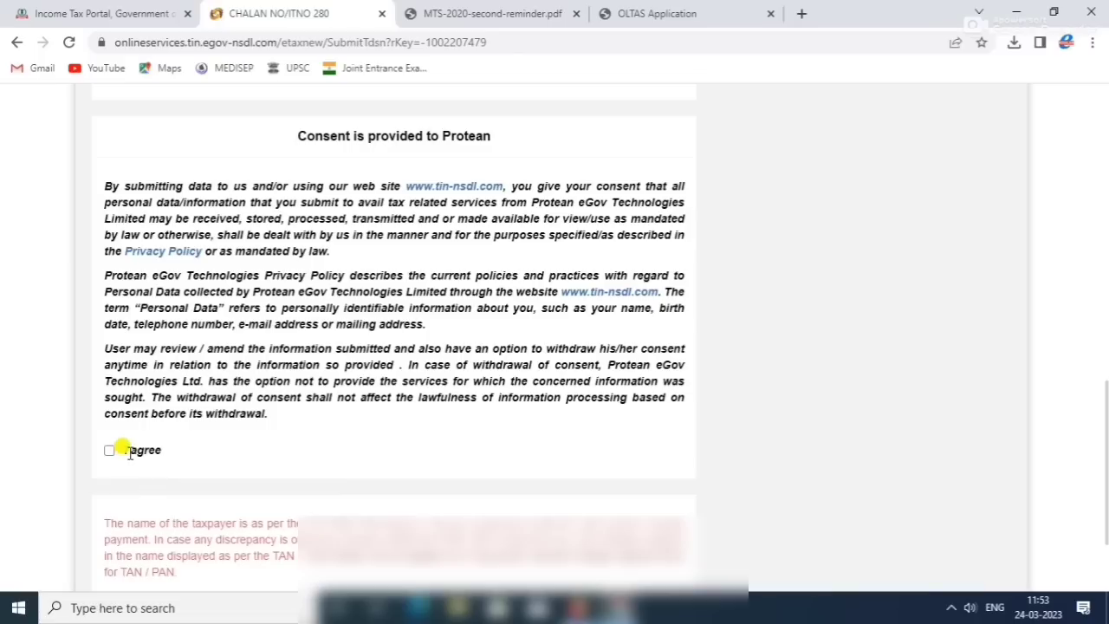
left_click(108, 452)
scroll(466, 428, "down", 2)
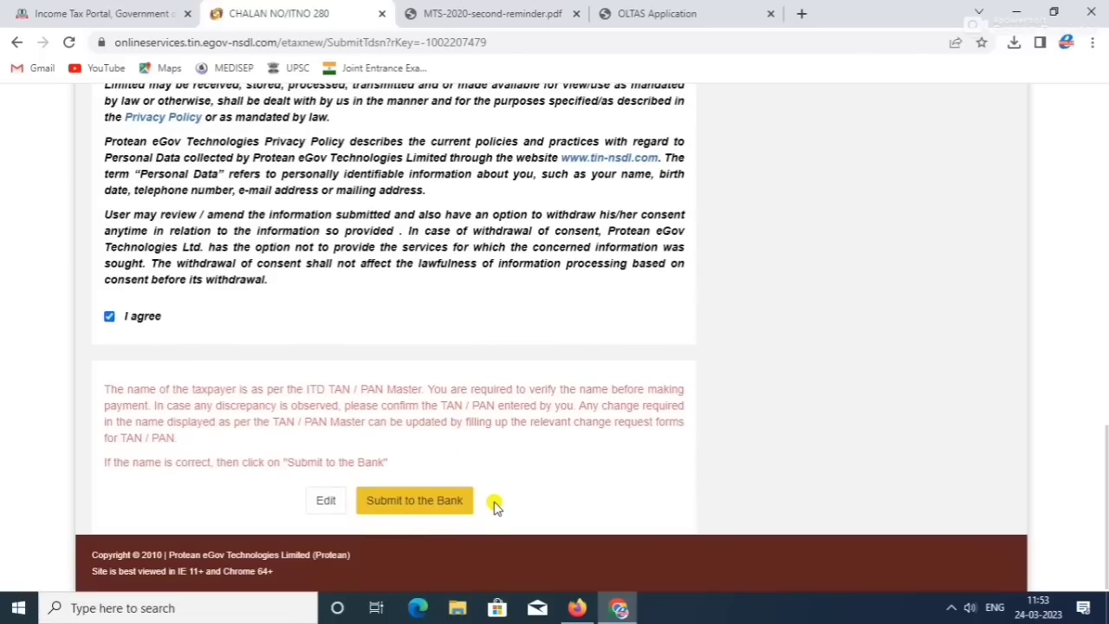
left_click(421, 501)
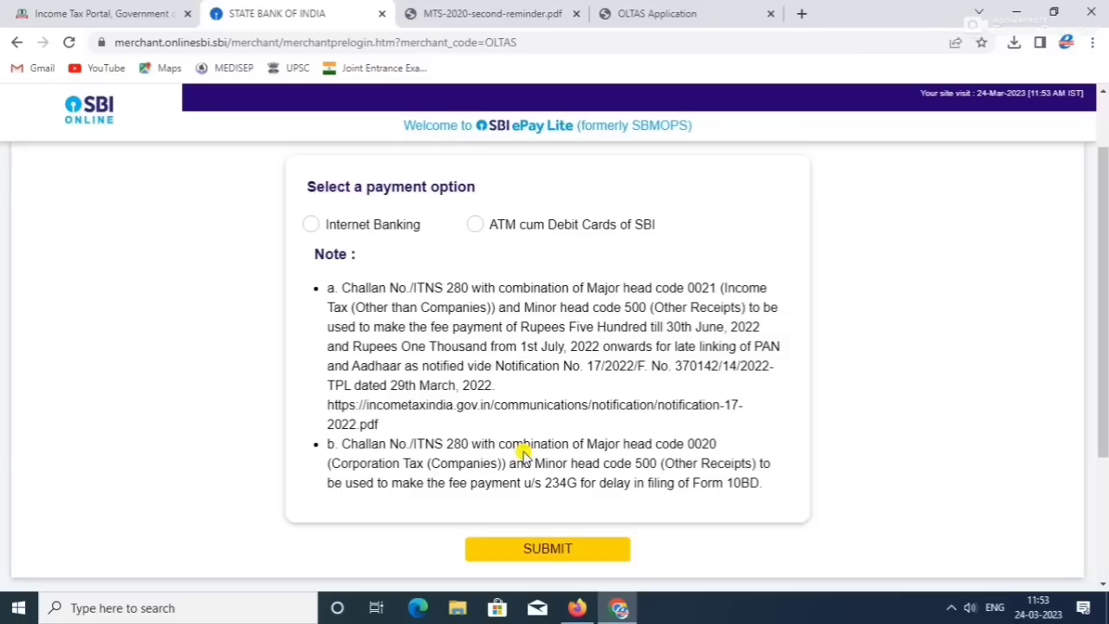
Step: Select 'ATM cum Debit Cards of SBI' as the payment option and submit
left_click(310, 224)
left_click(473, 227)
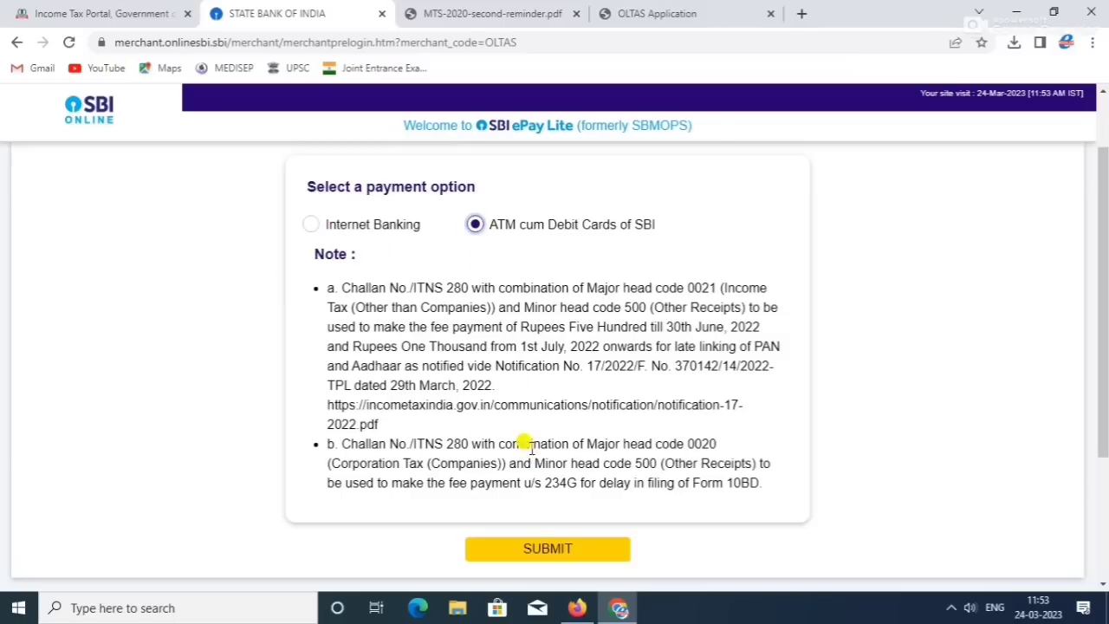
left_click(524, 553)
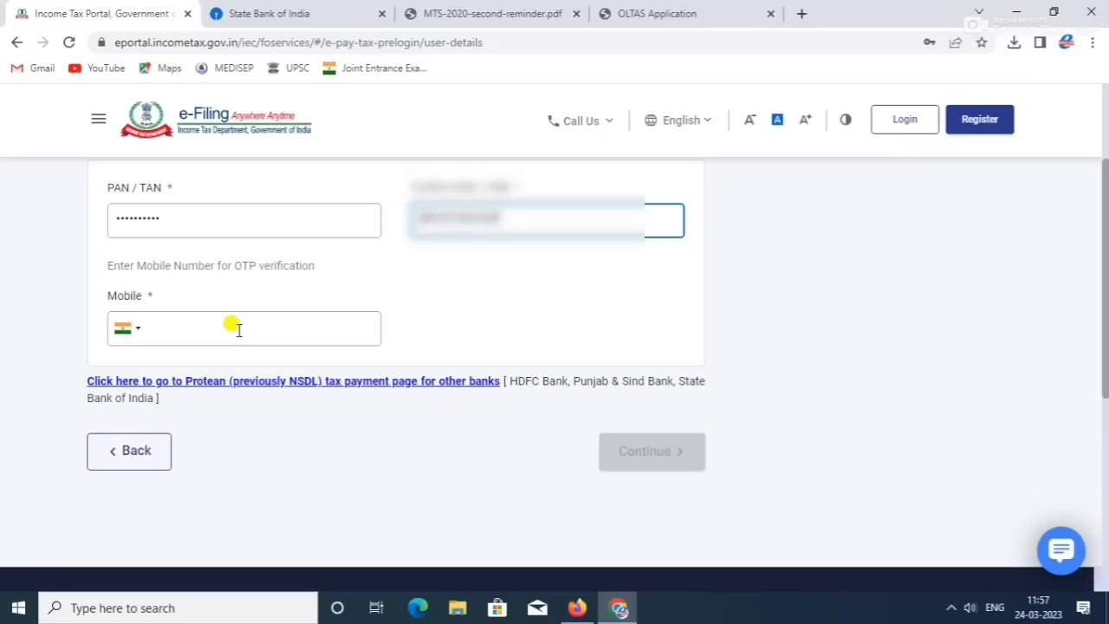
Step: Paste the mobile number and begin entering the OTP digits
left_click(238, 329)
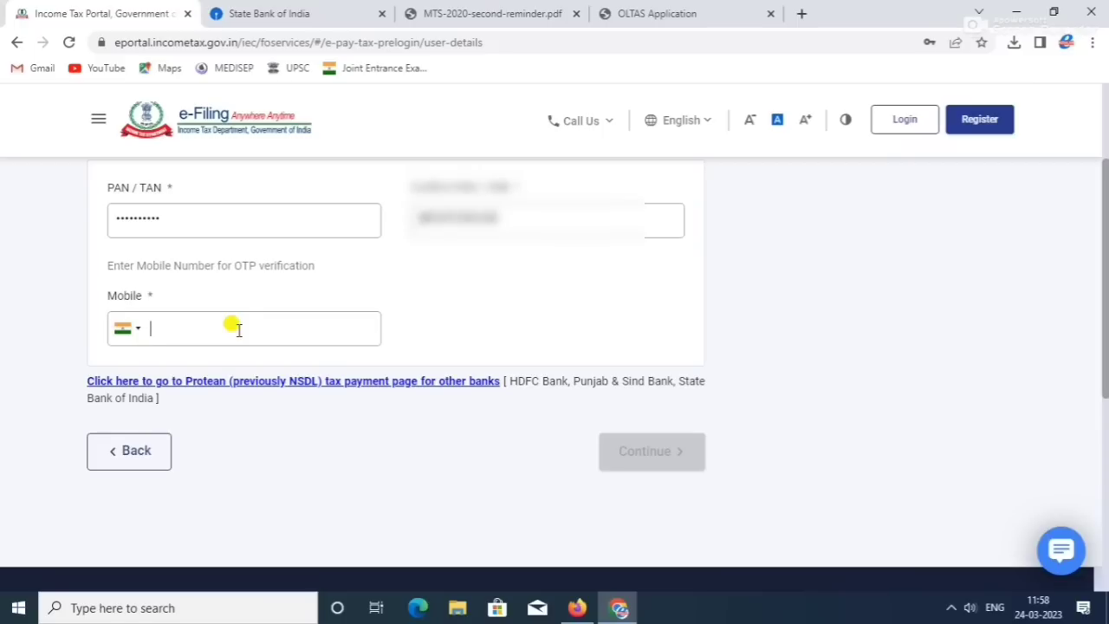
key("ctrl+v")
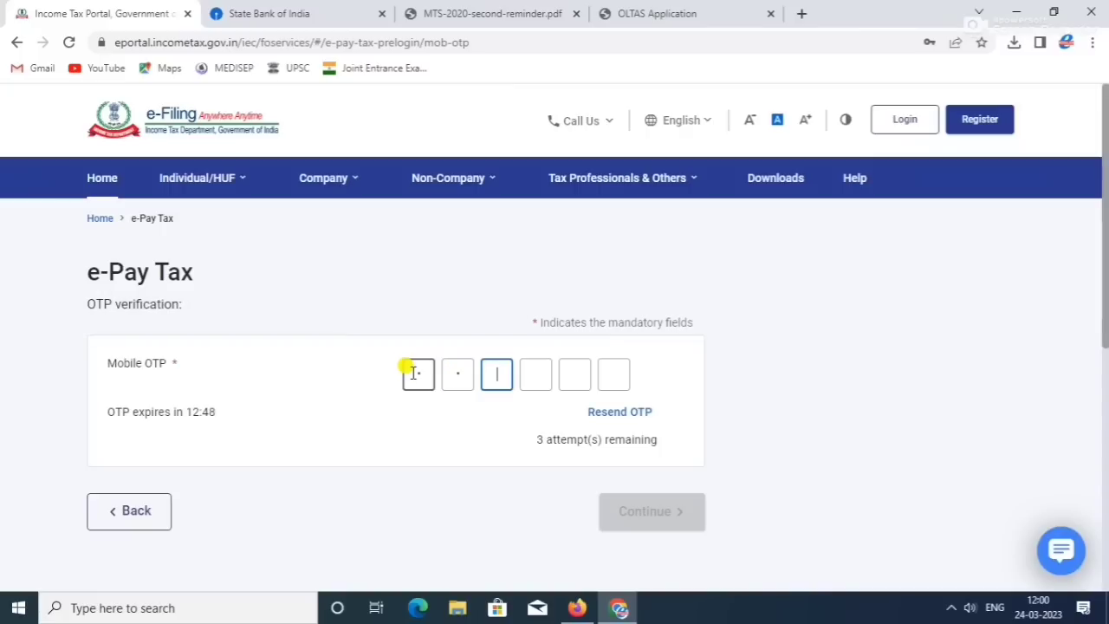
type("11")
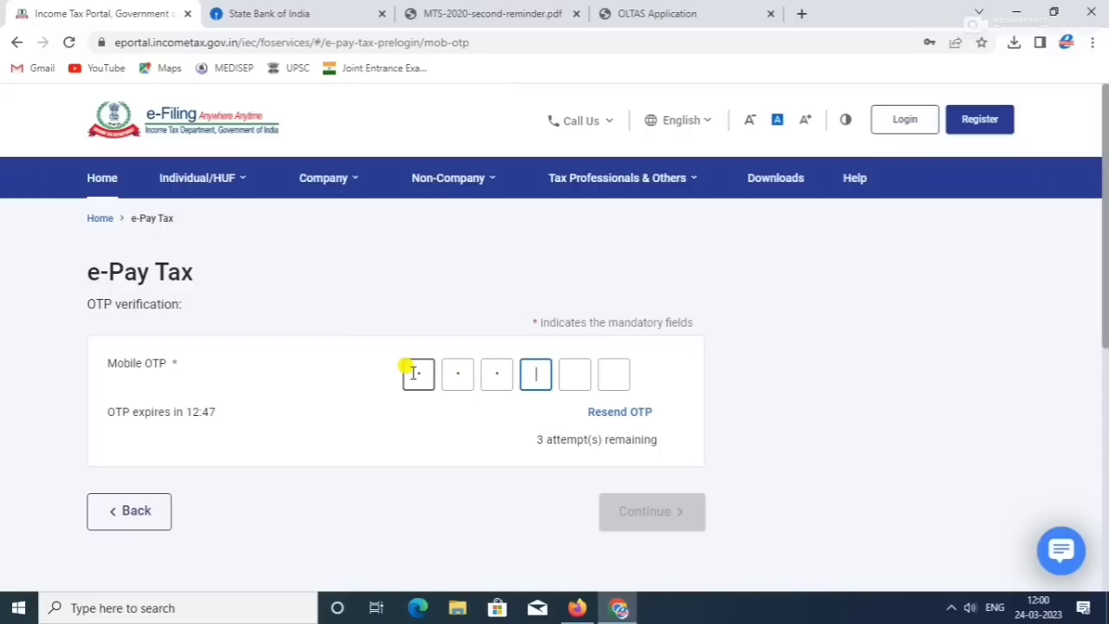
type("11")
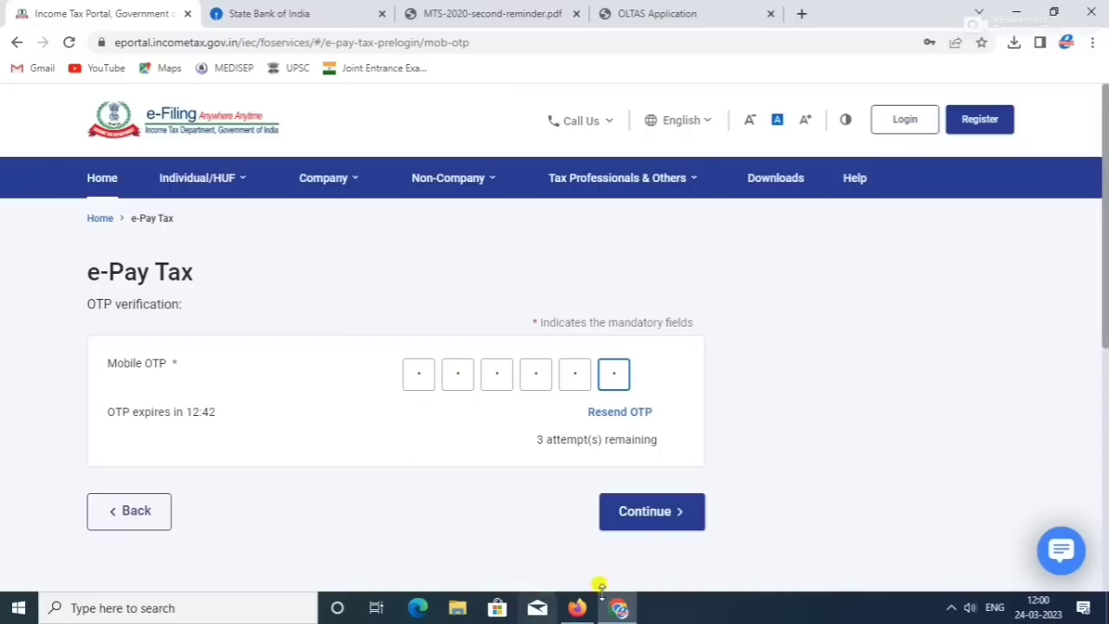
Step: Submit the six-digit mobile OTP for verification
left_click(648, 518)
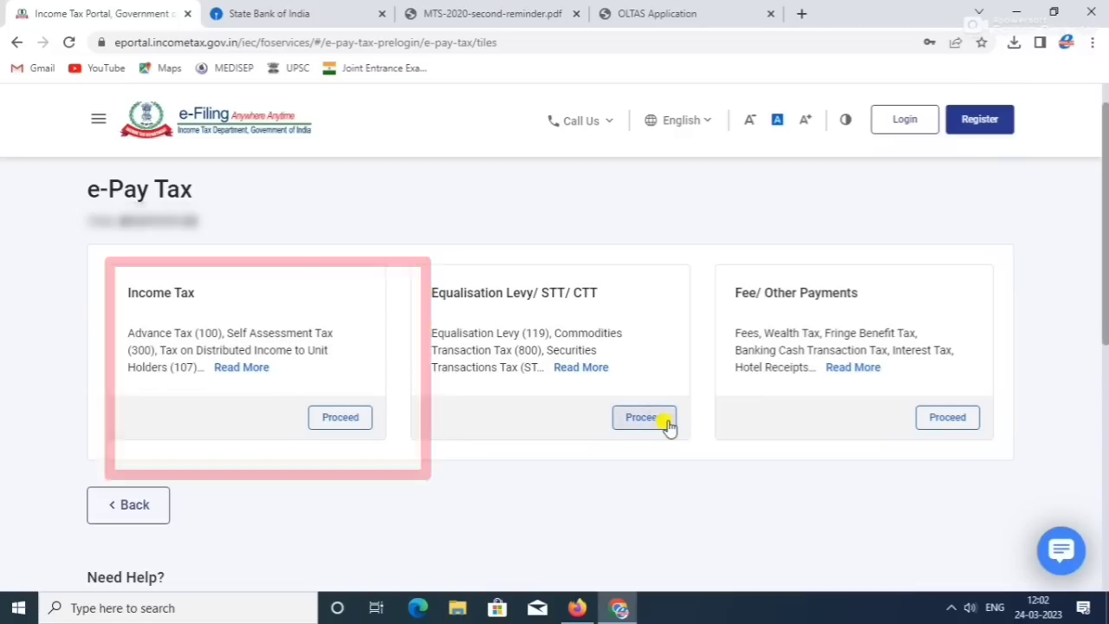
Step: Start an Income Tax payment for assessment year 2023-24
left_click(349, 418)
left_click(232, 409)
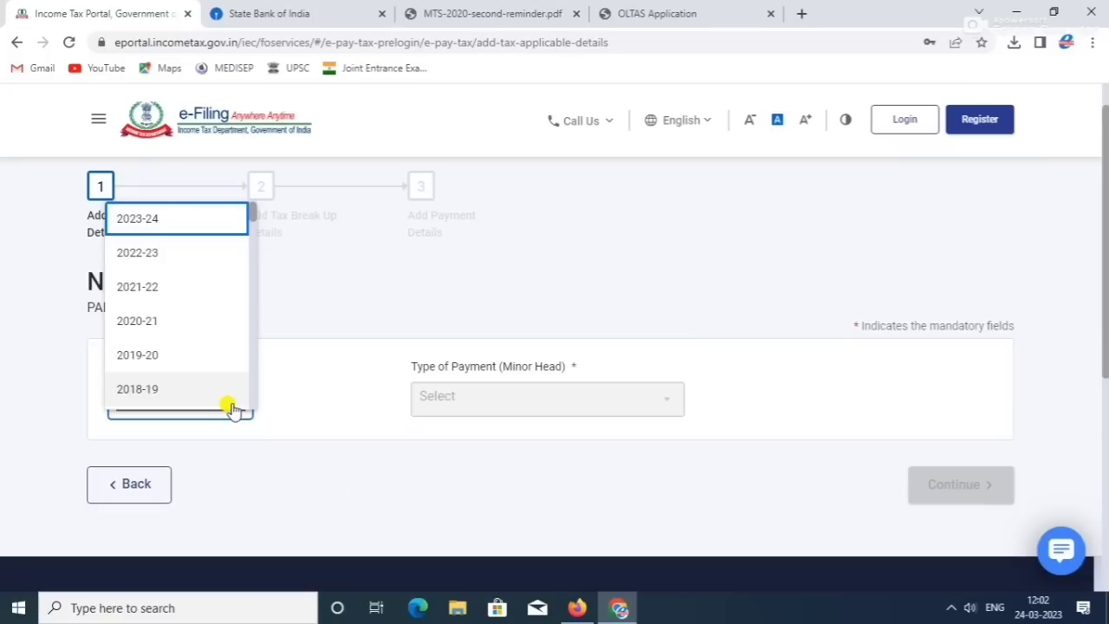
left_click(204, 227)
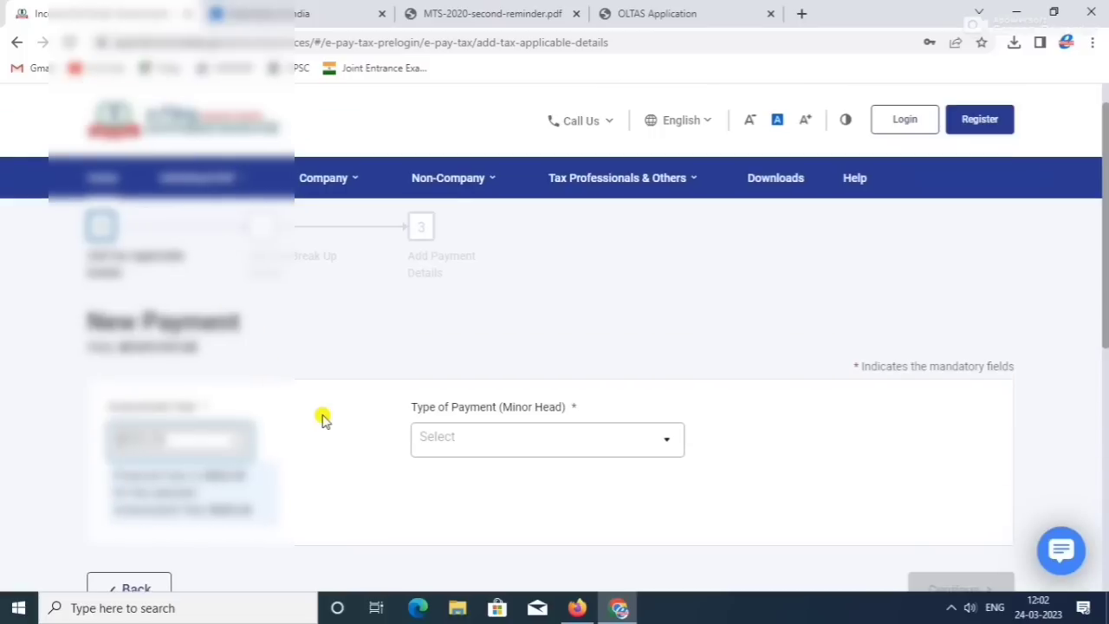
scroll(322, 419, "down", 2)
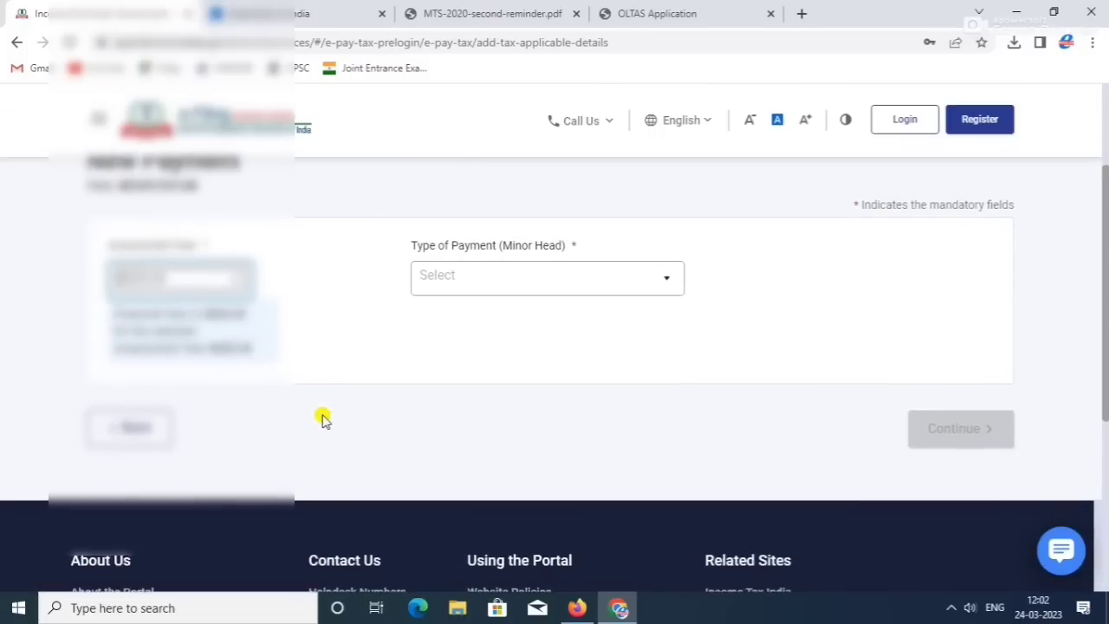
scroll(322, 418, "up", 1)
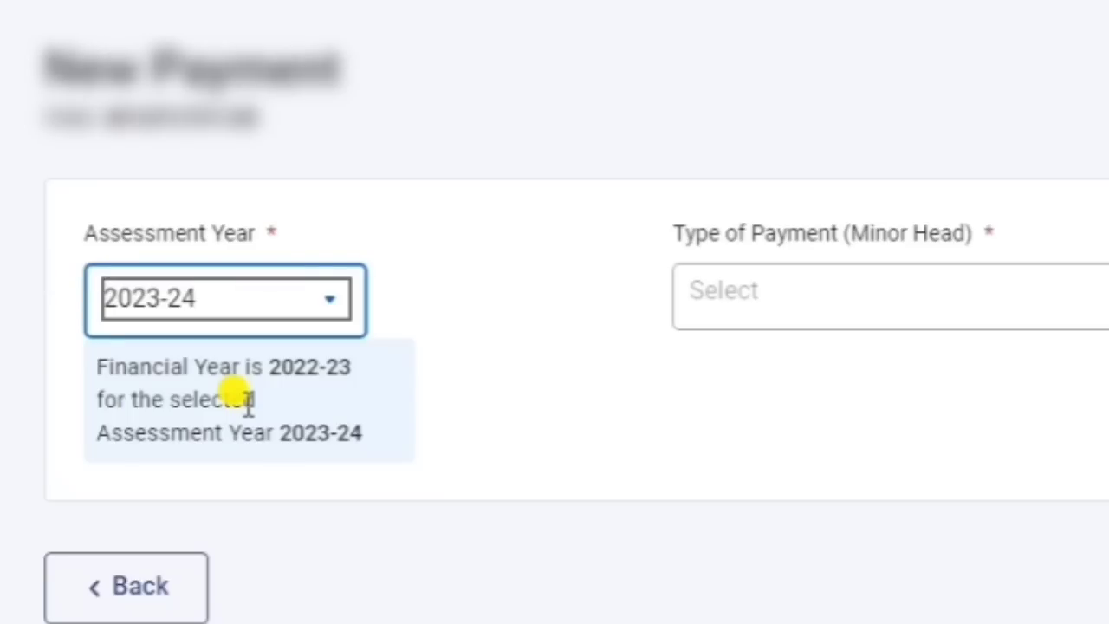
Step: Choose Other Receipts (500) as payment type and confirm ₹1,000 under Others
left_click(893, 296)
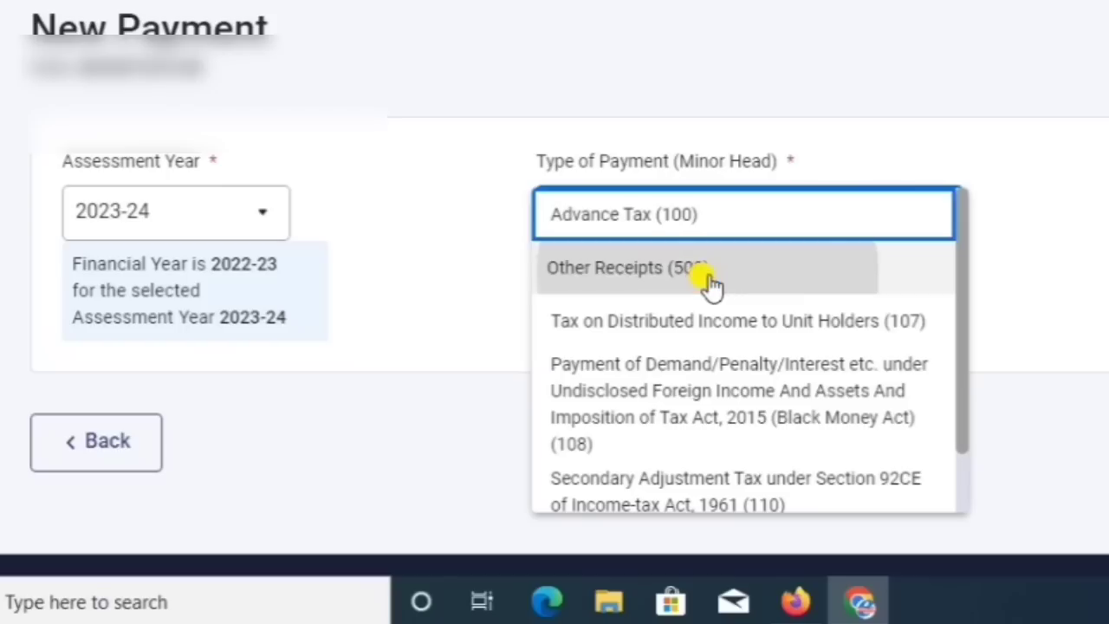
left_click(891, 381)
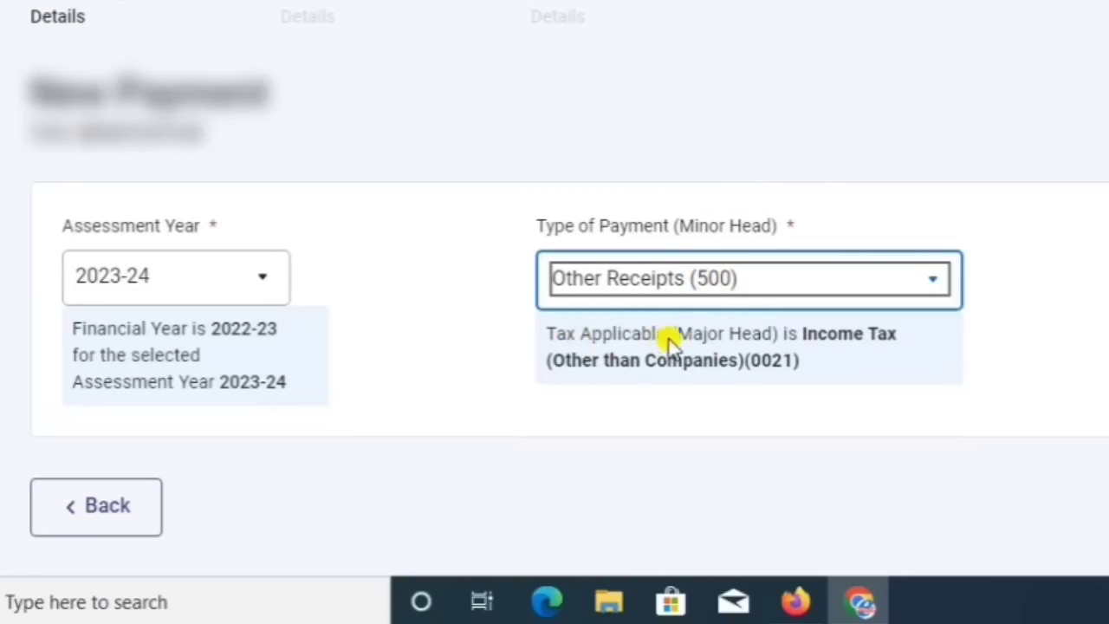
left_click(949, 551)
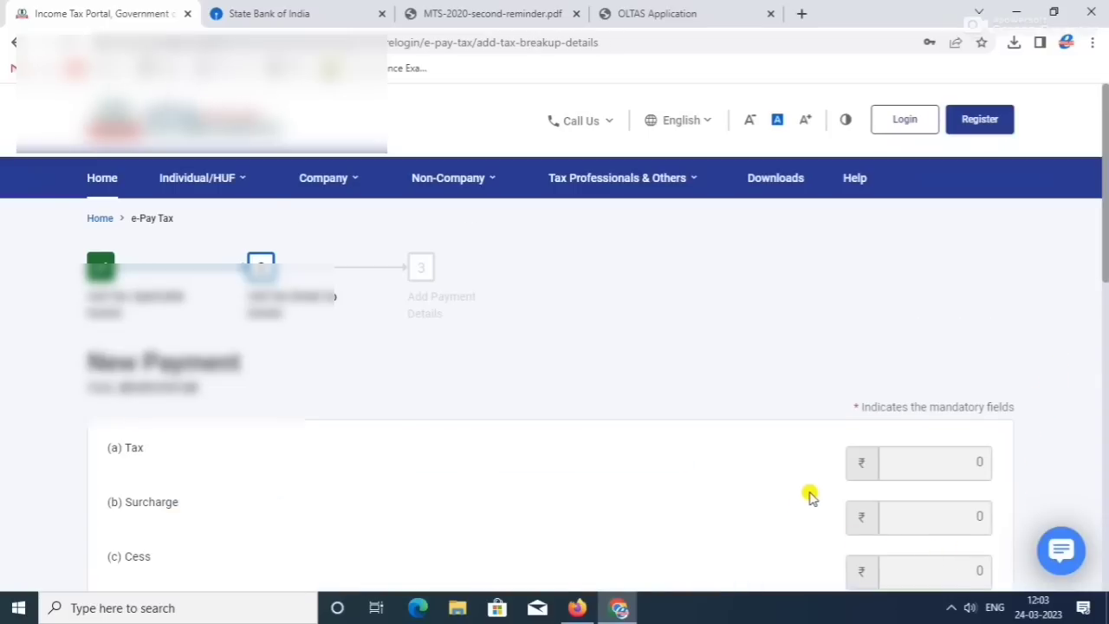
scroll(811, 495, "down", 6)
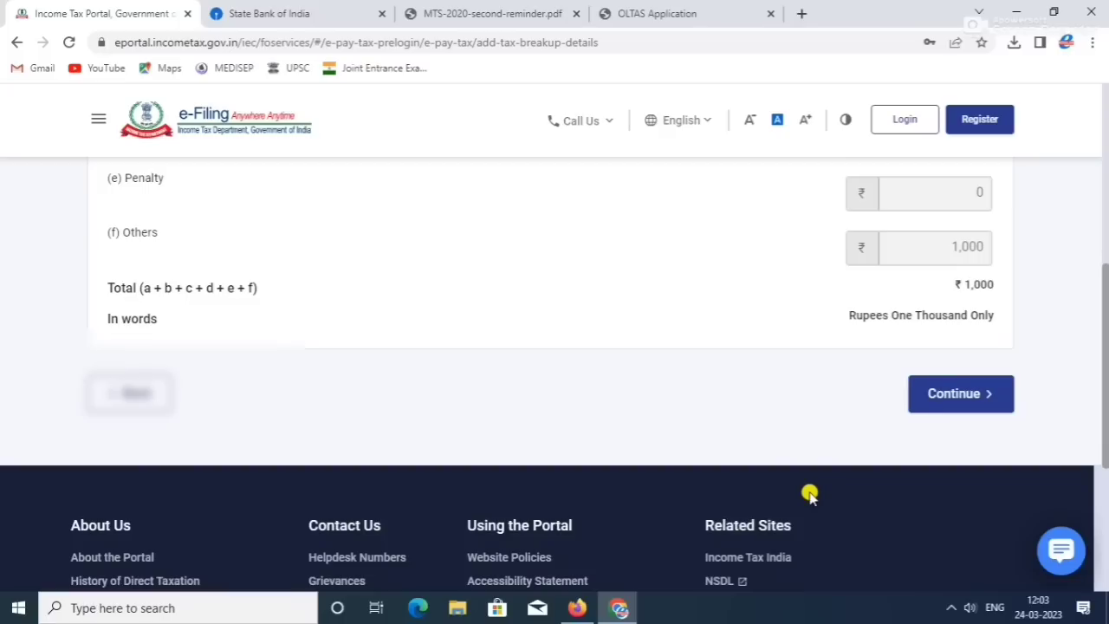
scroll(810, 495, "up", 1)
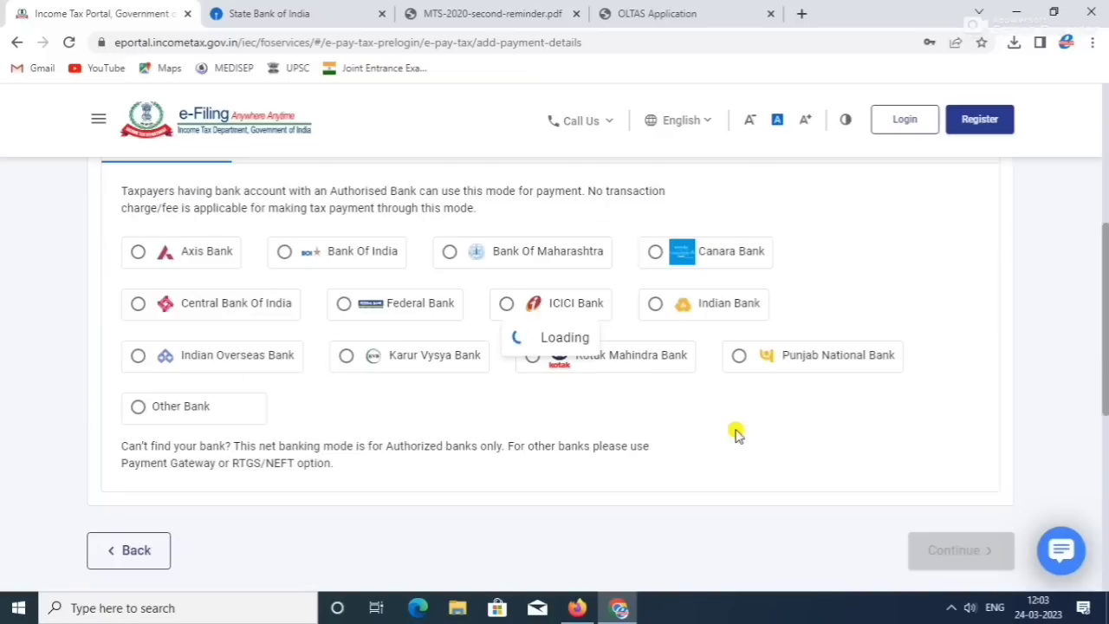
Step: Browse the Other Bank list under Net Banking, then view the Debit Card banks
scroll(734, 433, "up", 1)
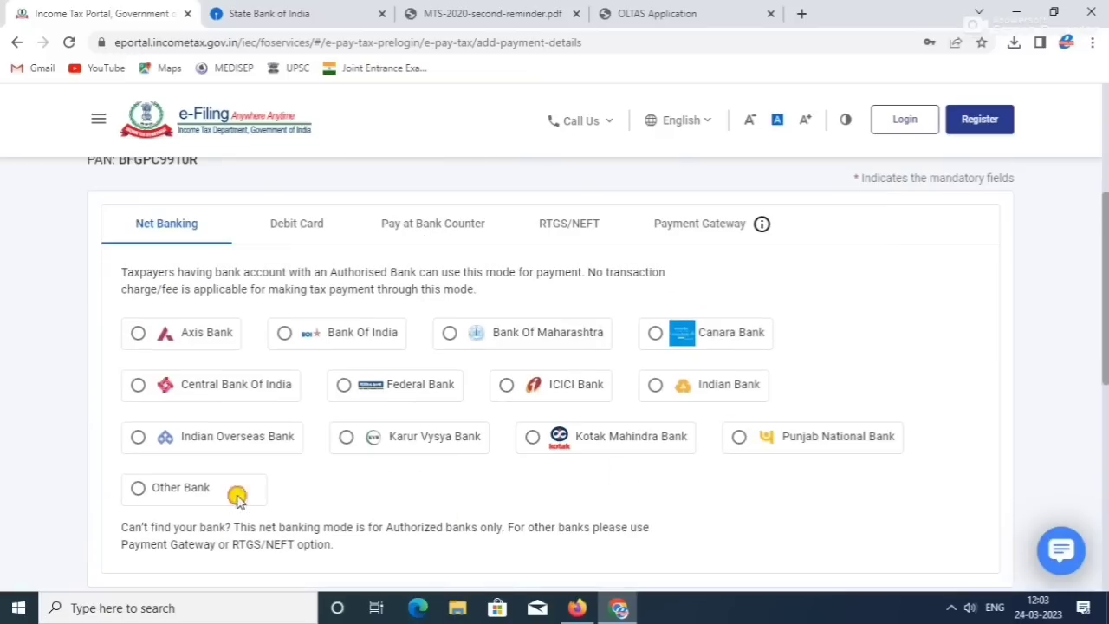
scroll(356, 492, "down", 1)
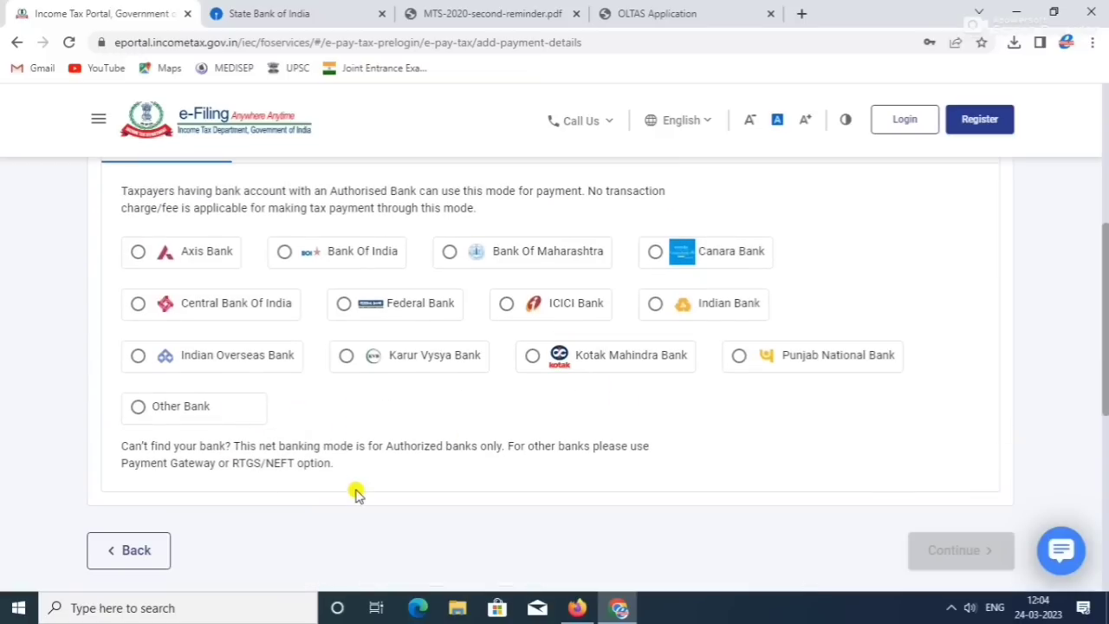
scroll(235, 453, "up", 1)
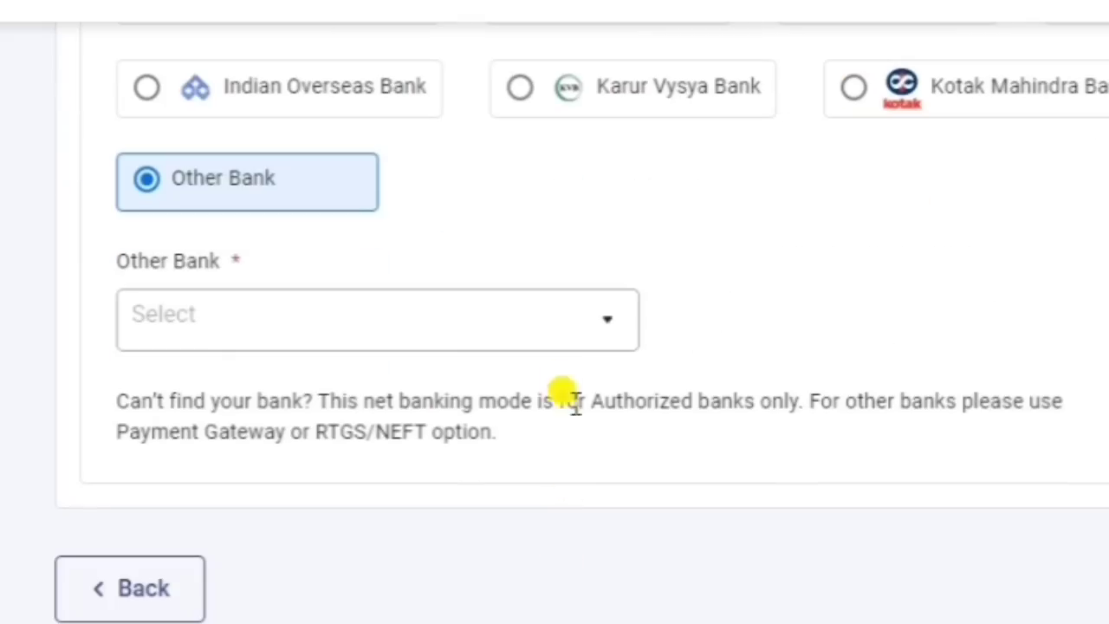
left_click(554, 325)
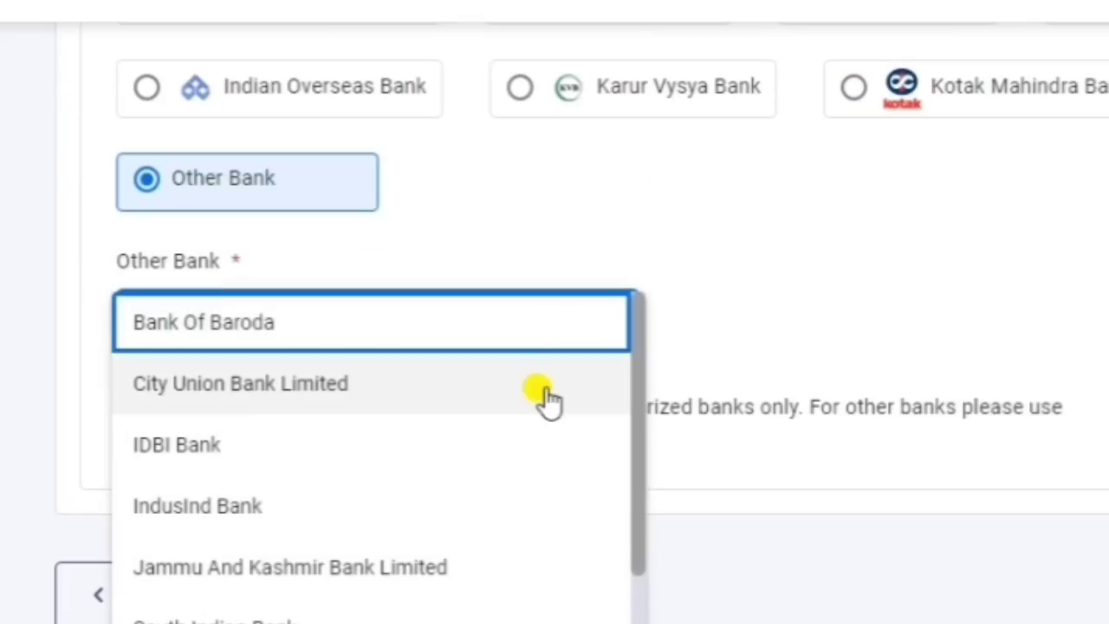
scroll(546, 396, "down", 5)
scroll(579, 353, "up", 2)
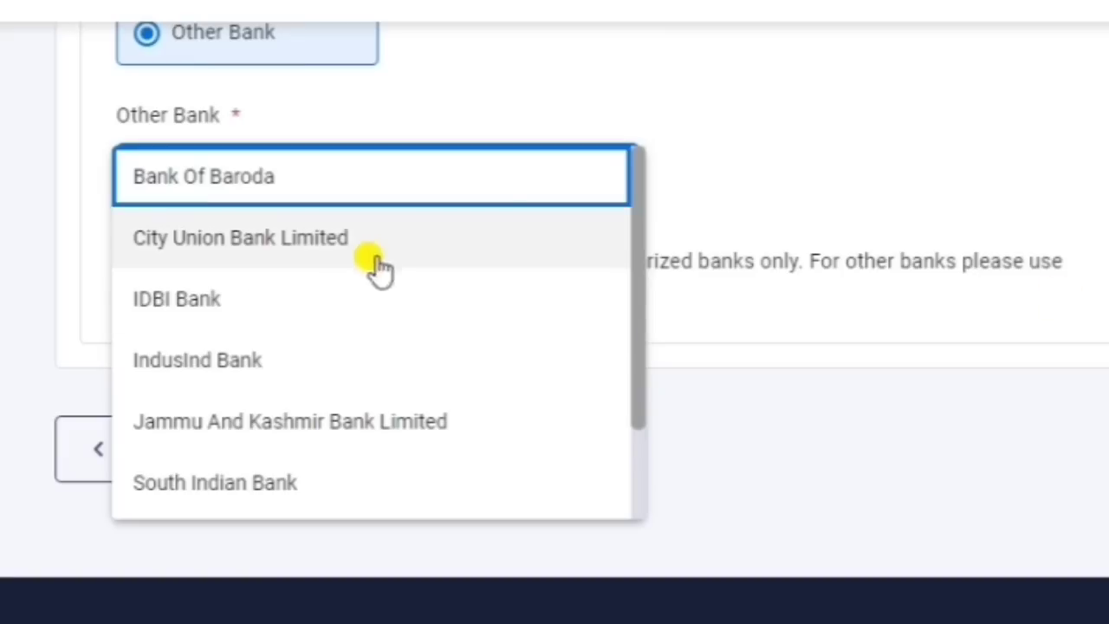
left_click_drag(638, 347, 659, 407)
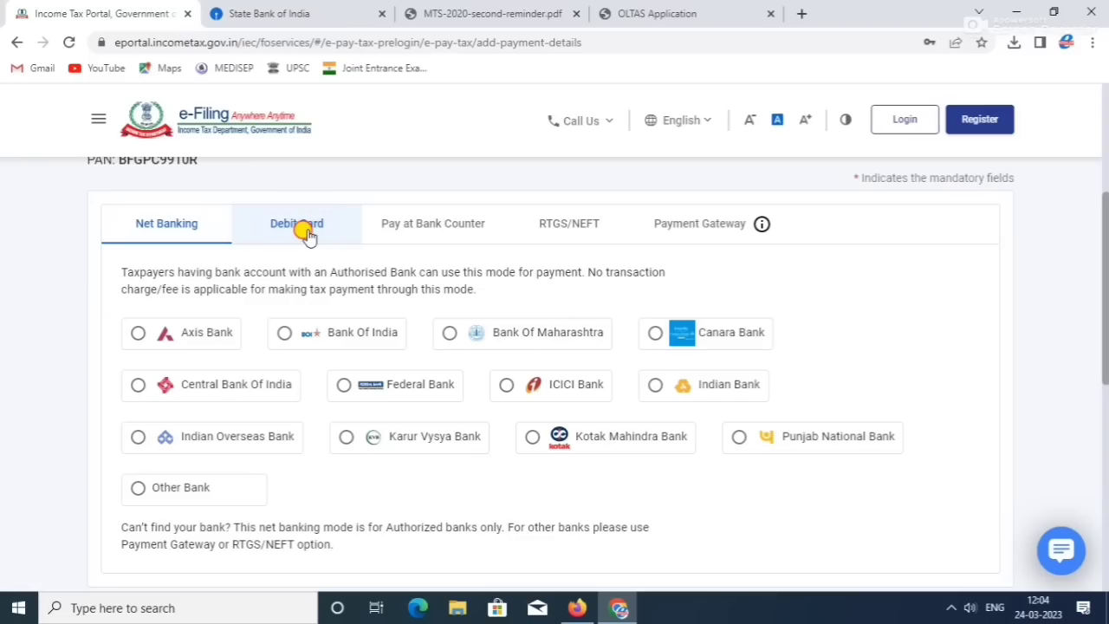
left_click(307, 236)
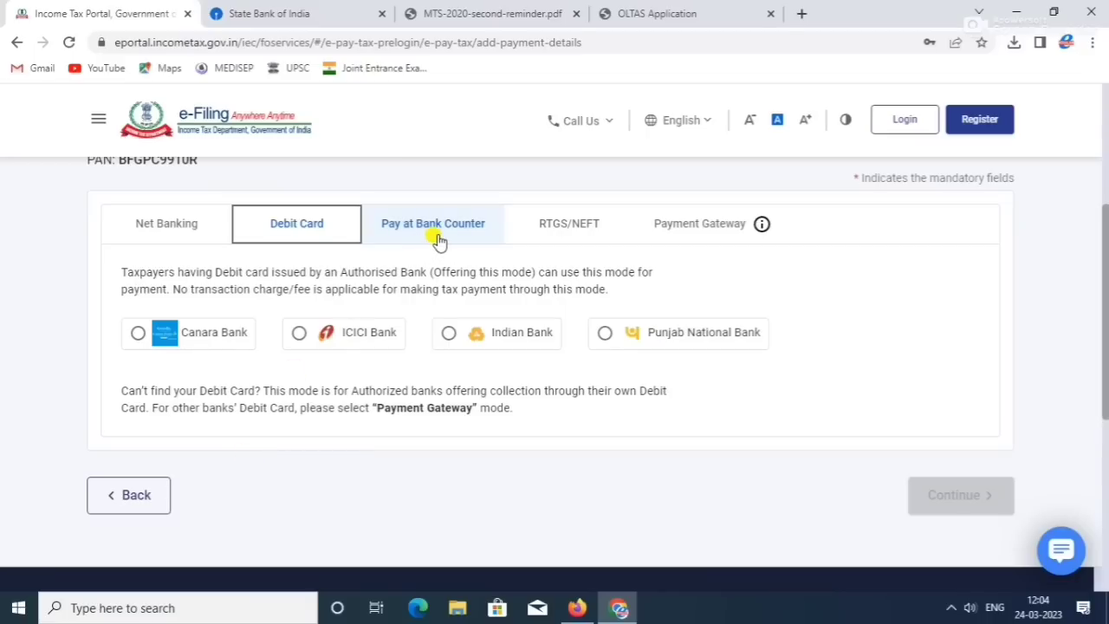
Step: Check the Pay at Bank Counter bank list, then continue with Federal Bank net banking
left_click(437, 240)
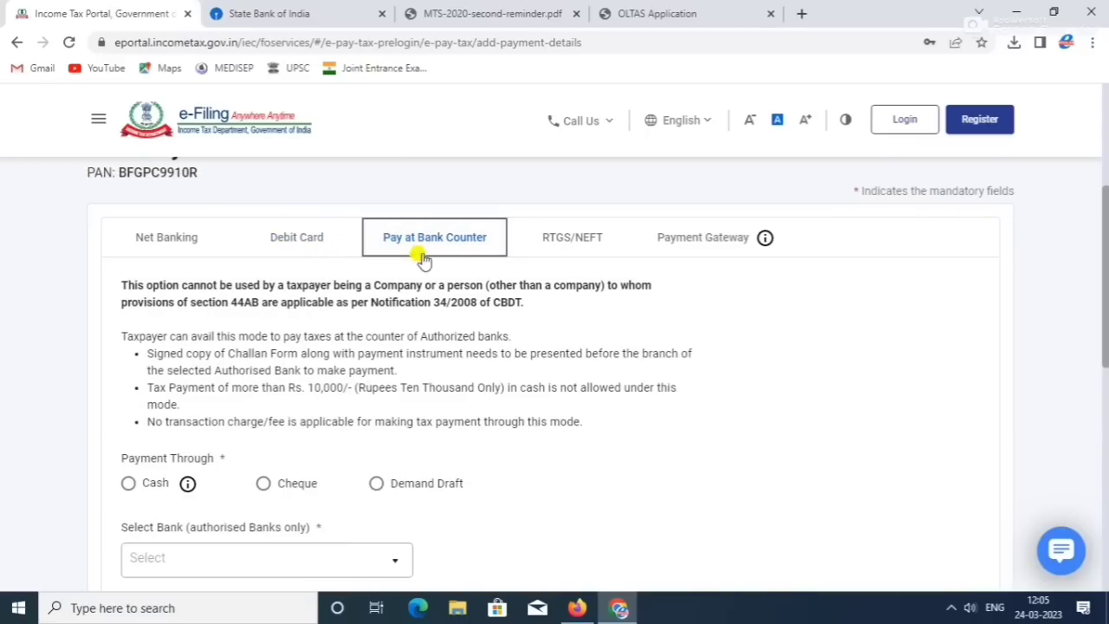
scroll(279, 445, "down", 1)
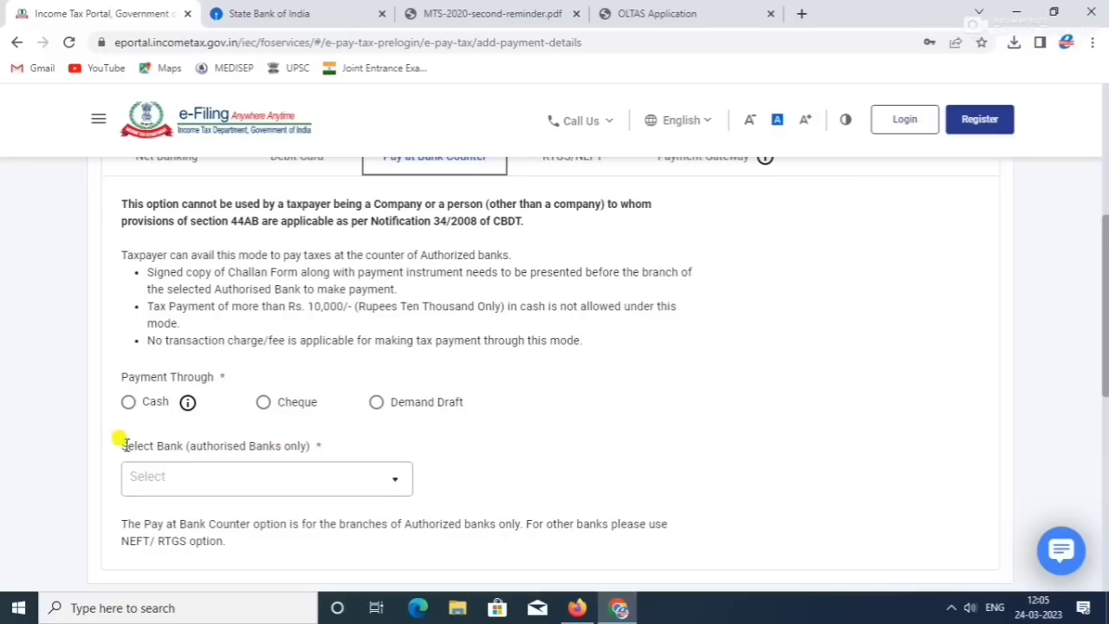
left_click(303, 485)
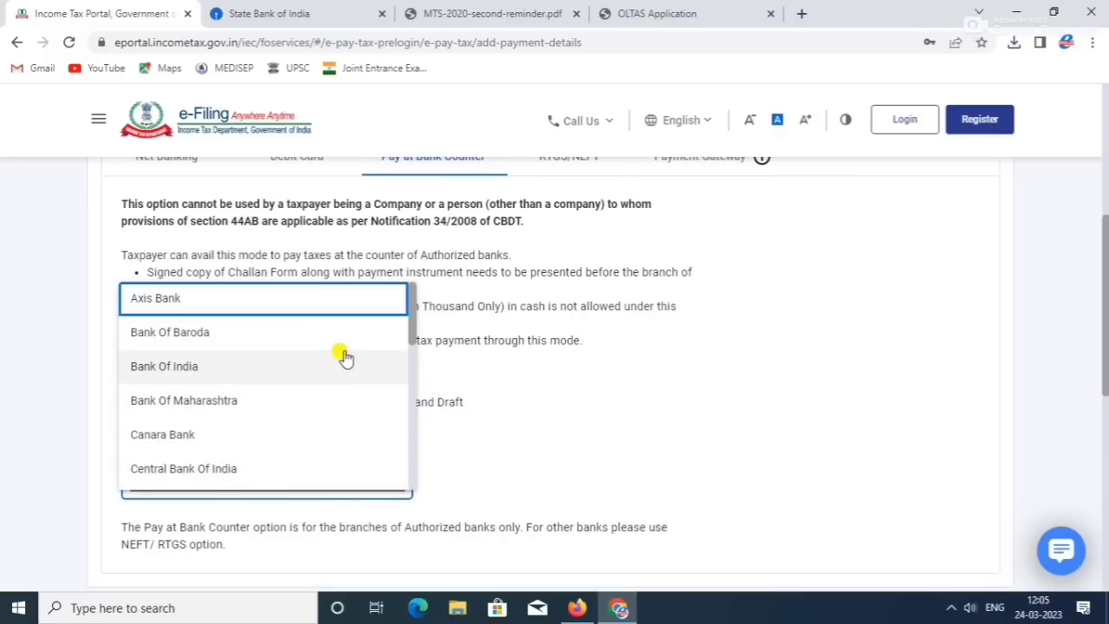
scroll(341, 356, "down", 7)
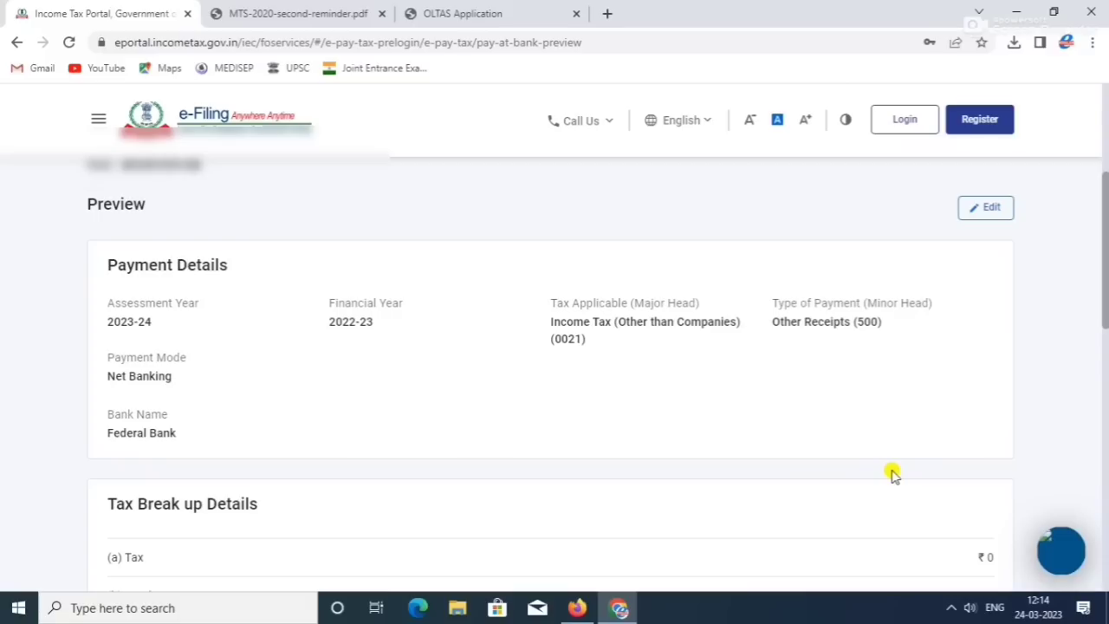
Step: Review the ₹1,000 payment preview and send the challan to the bank
scroll(893, 472, "down", 2)
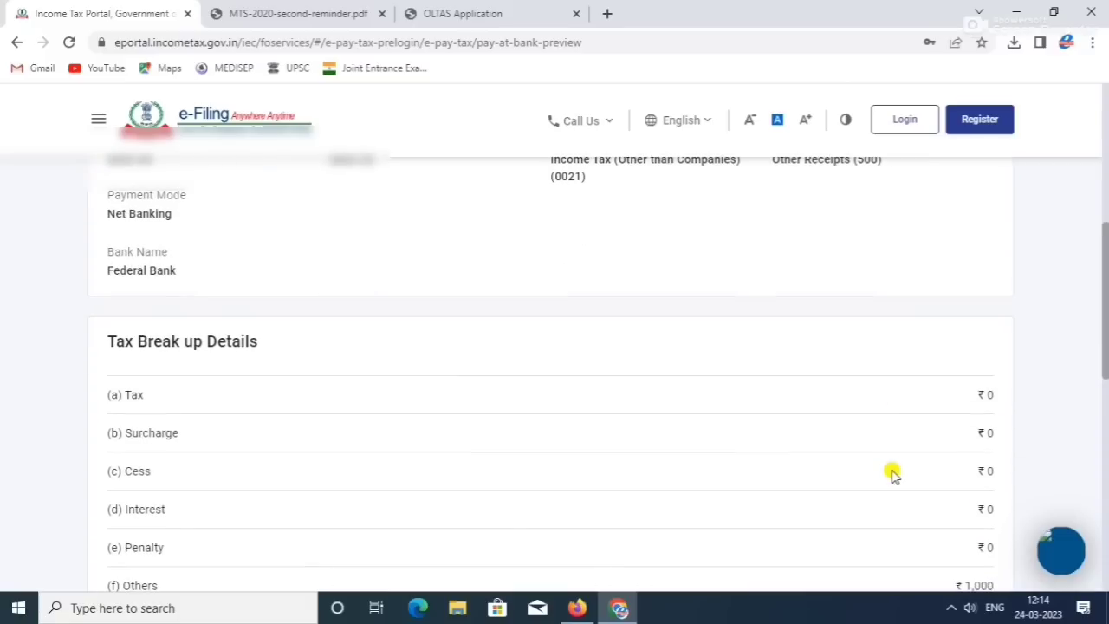
scroll(893, 473, "up", 1)
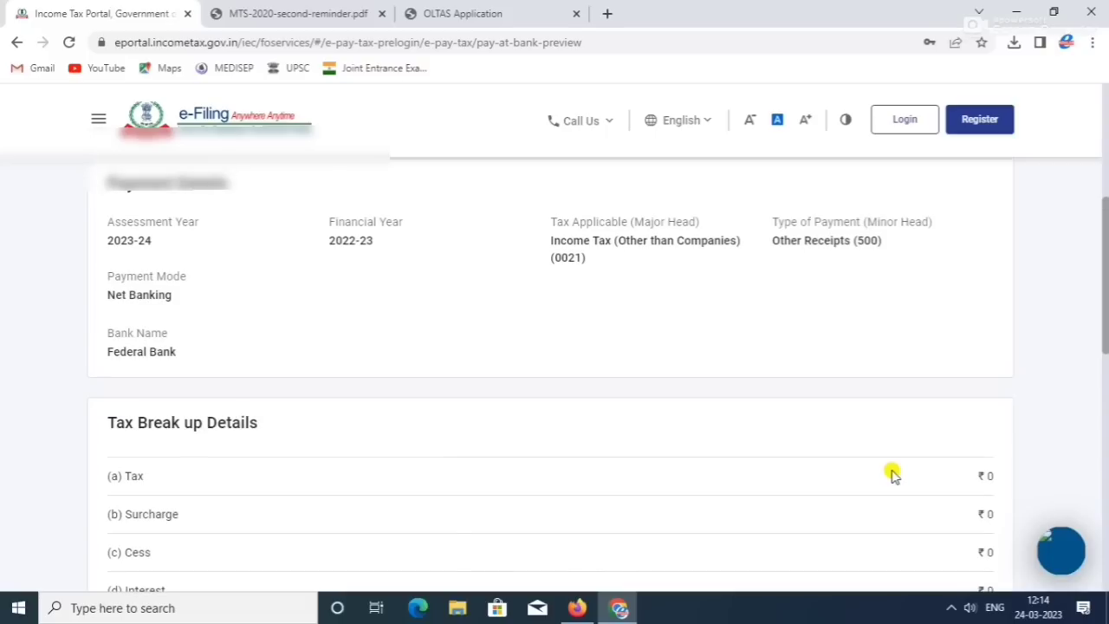
scroll(893, 472, "down", 5)
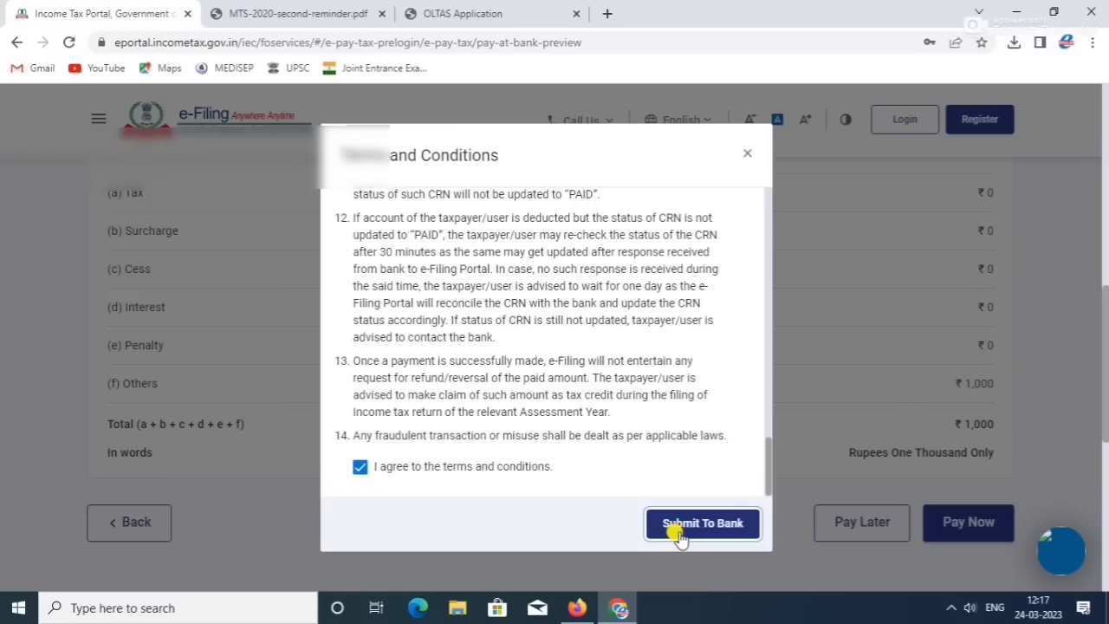
left_click(681, 528)
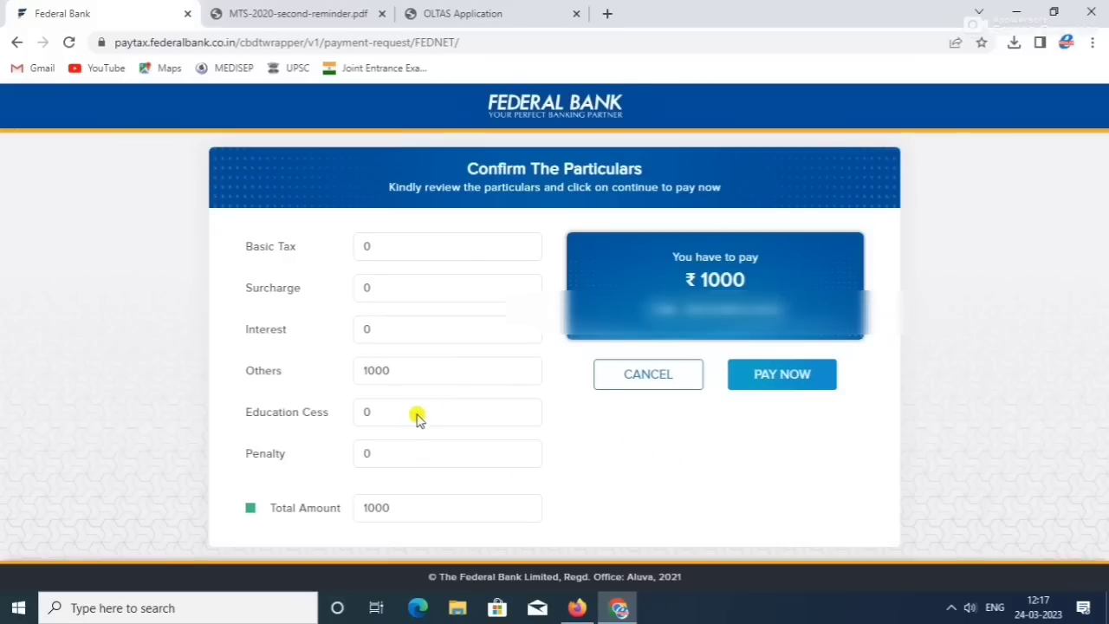
Step: Authorise the ₹1000 payment with the SMS OTP, then reload the failed return page
left_click(774, 377)
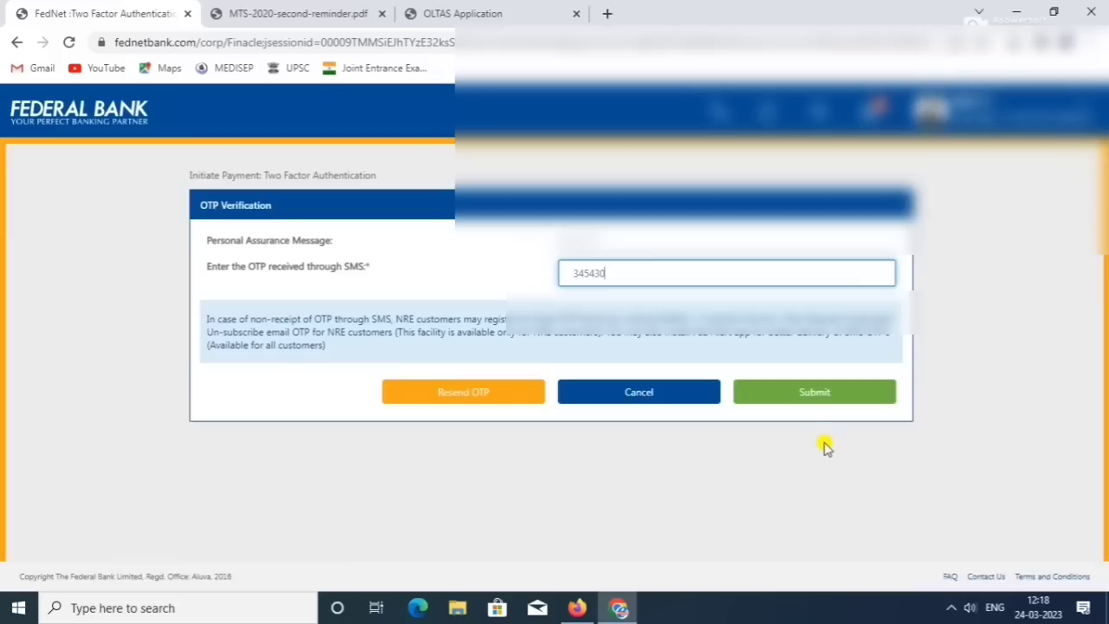
left_click(830, 398)
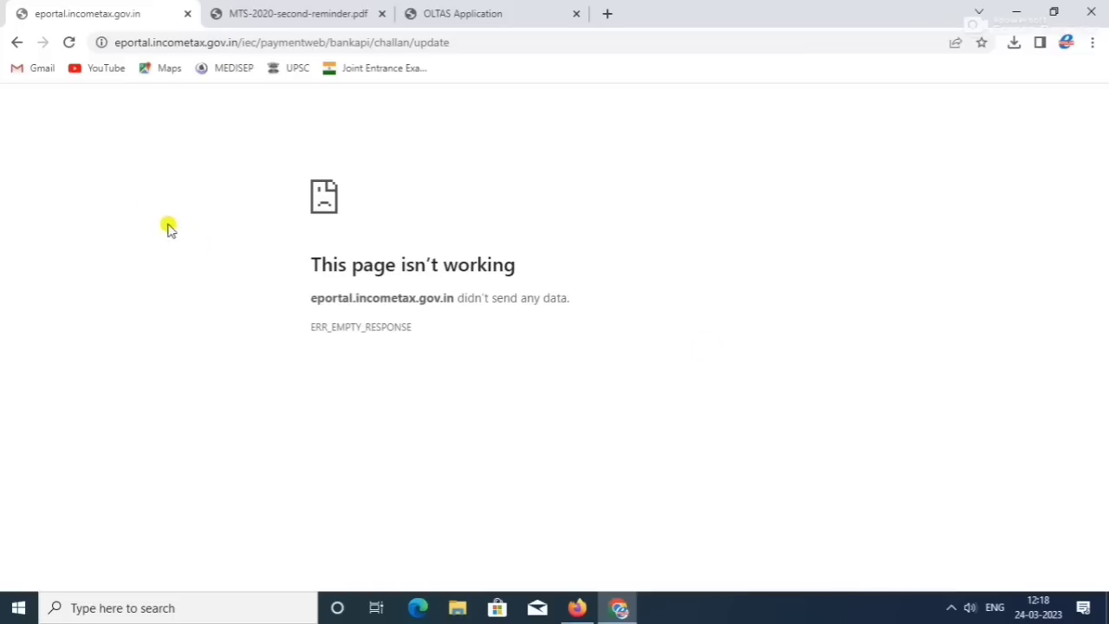
left_click(69, 42)
left_click(611, 173)
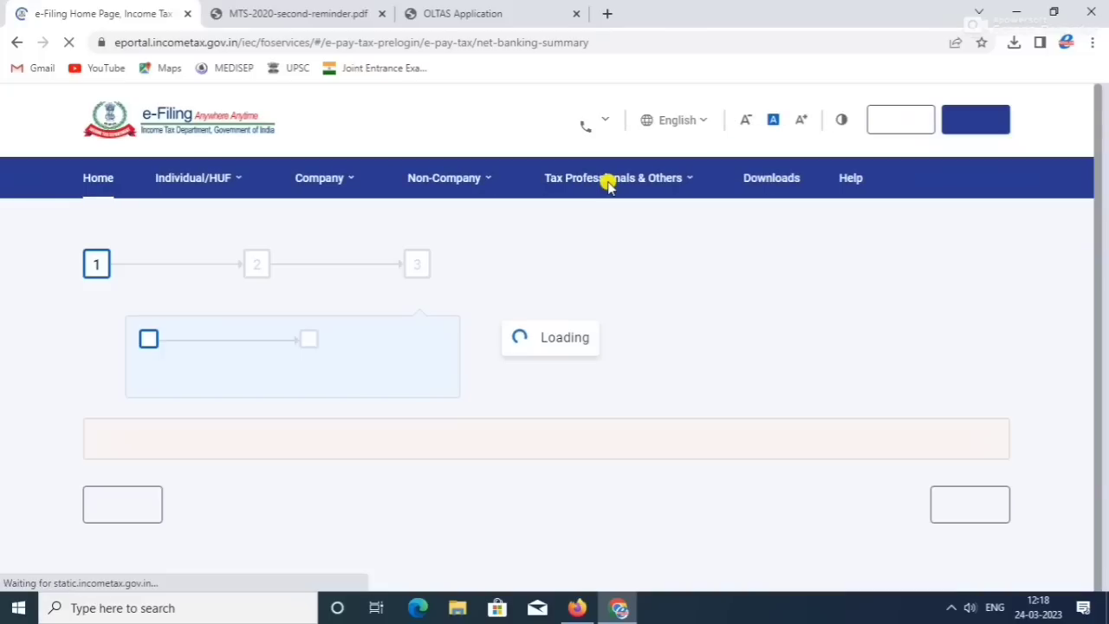
Step: Download the challan receipt and view ChallanReceipt.pdf
mouse_move(609, 185)
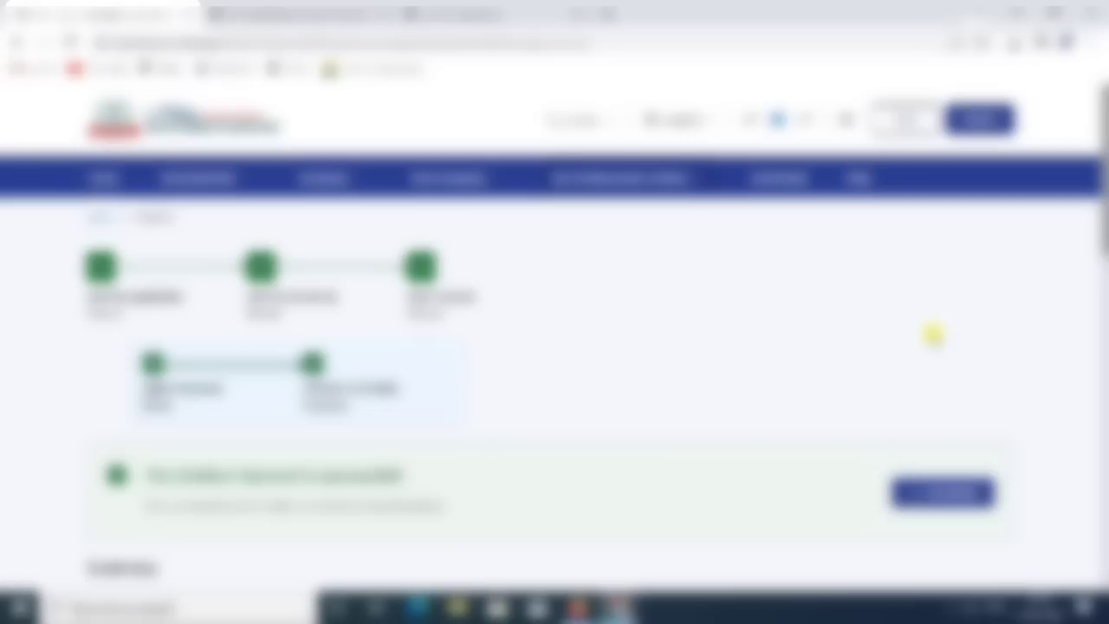
scroll(943, 345, "down", 2)
scroll(934, 333, "down", 3)
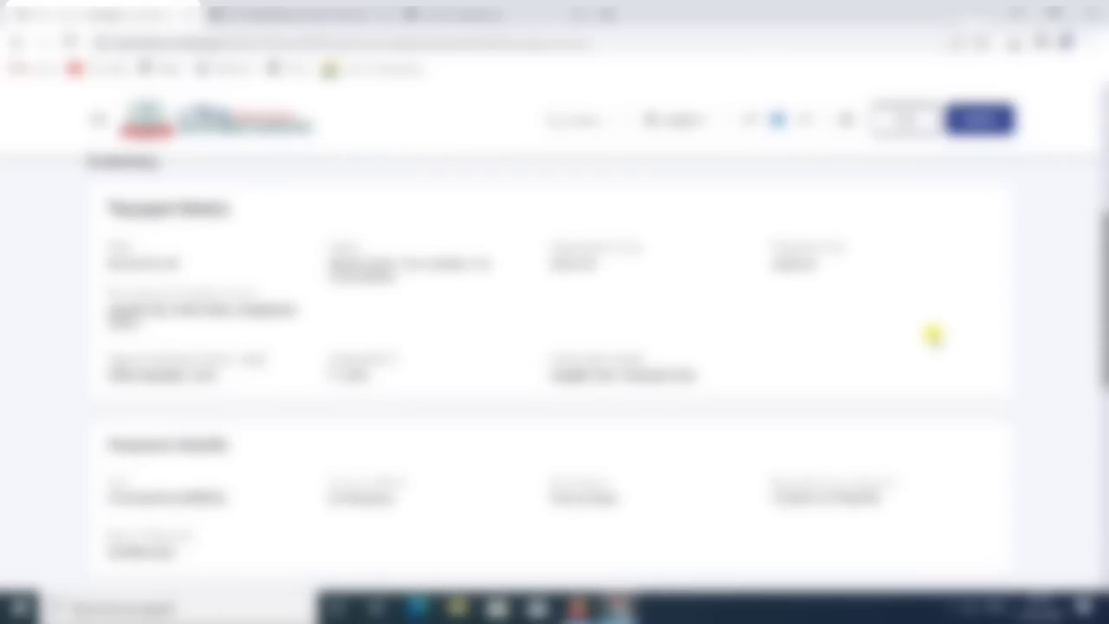
scroll(933, 334, "up", 3)
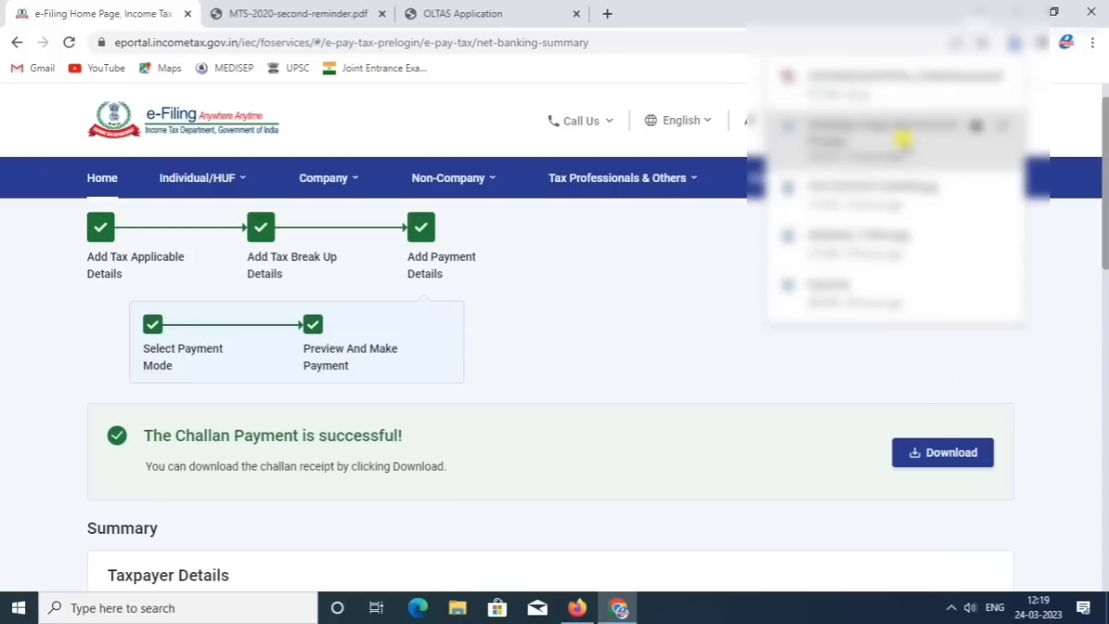
left_click(887, 84)
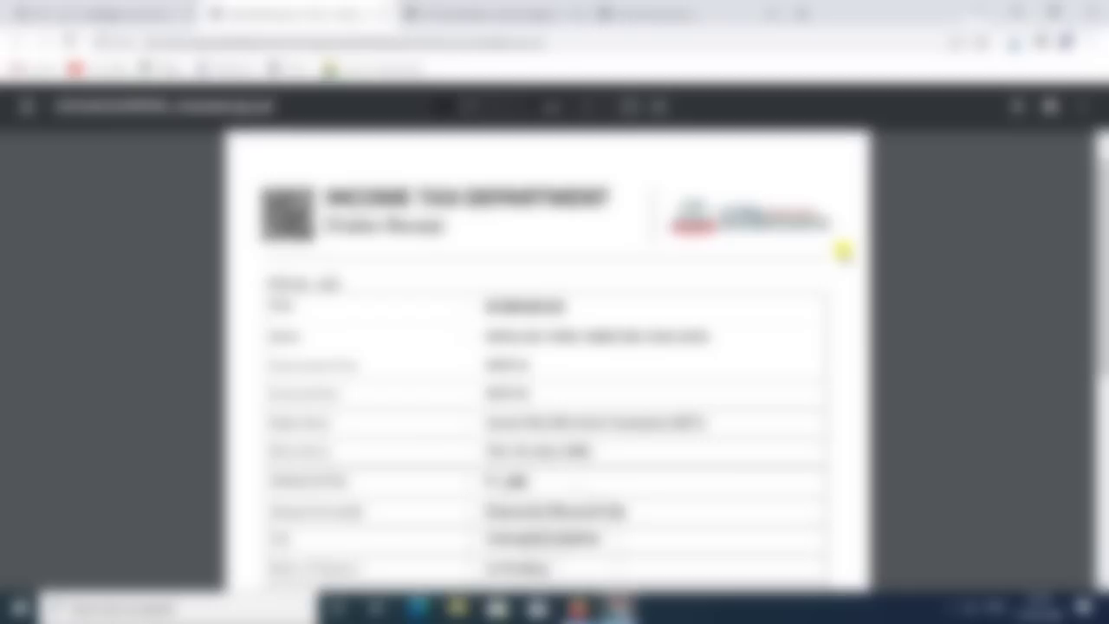
scroll(842, 252, "down", 3)
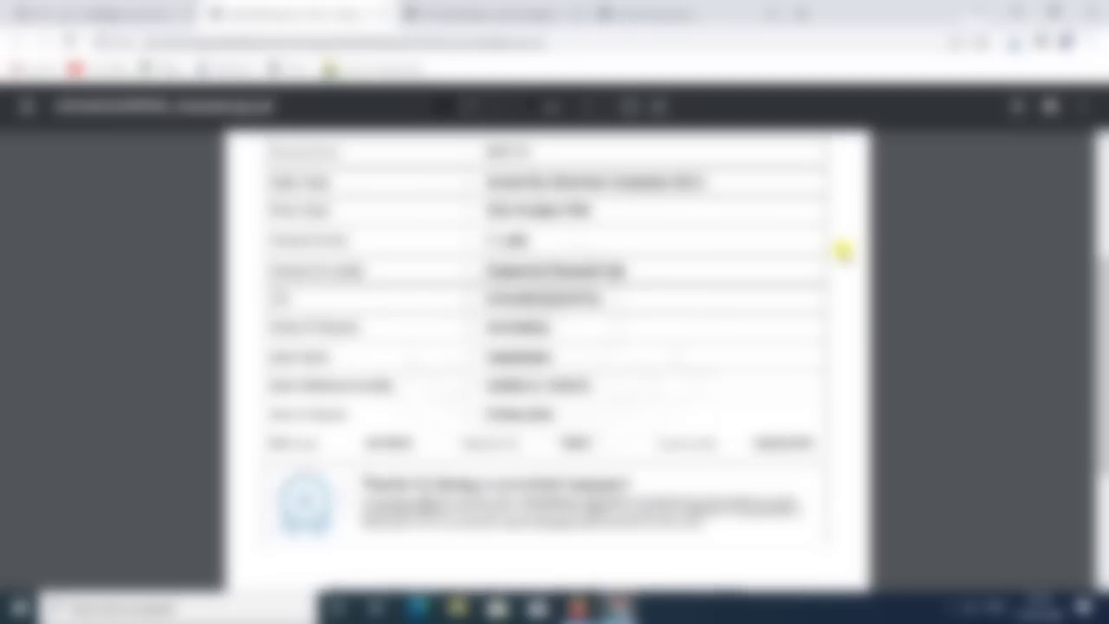
scroll(843, 251, "up", 1)
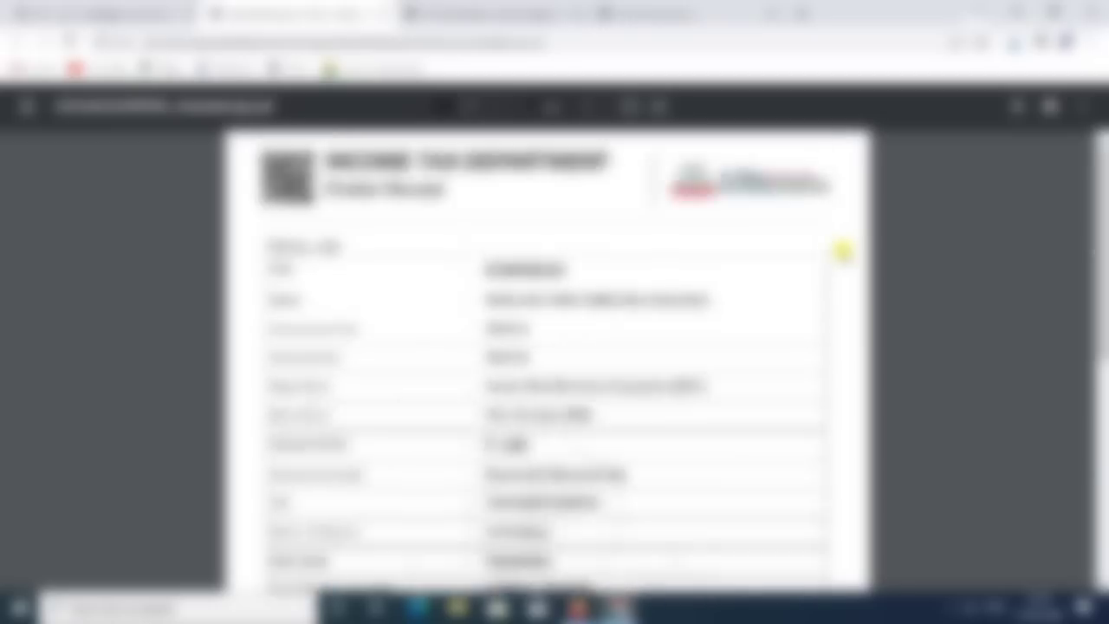